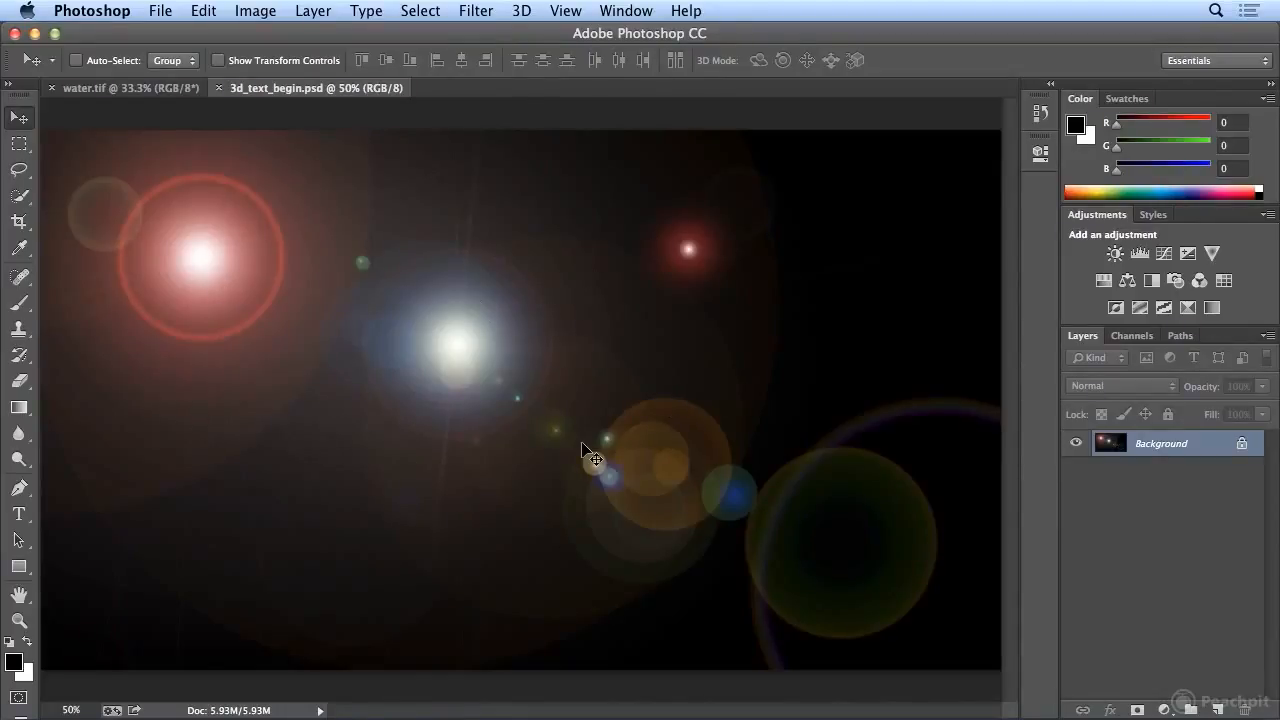
click(478, 12)
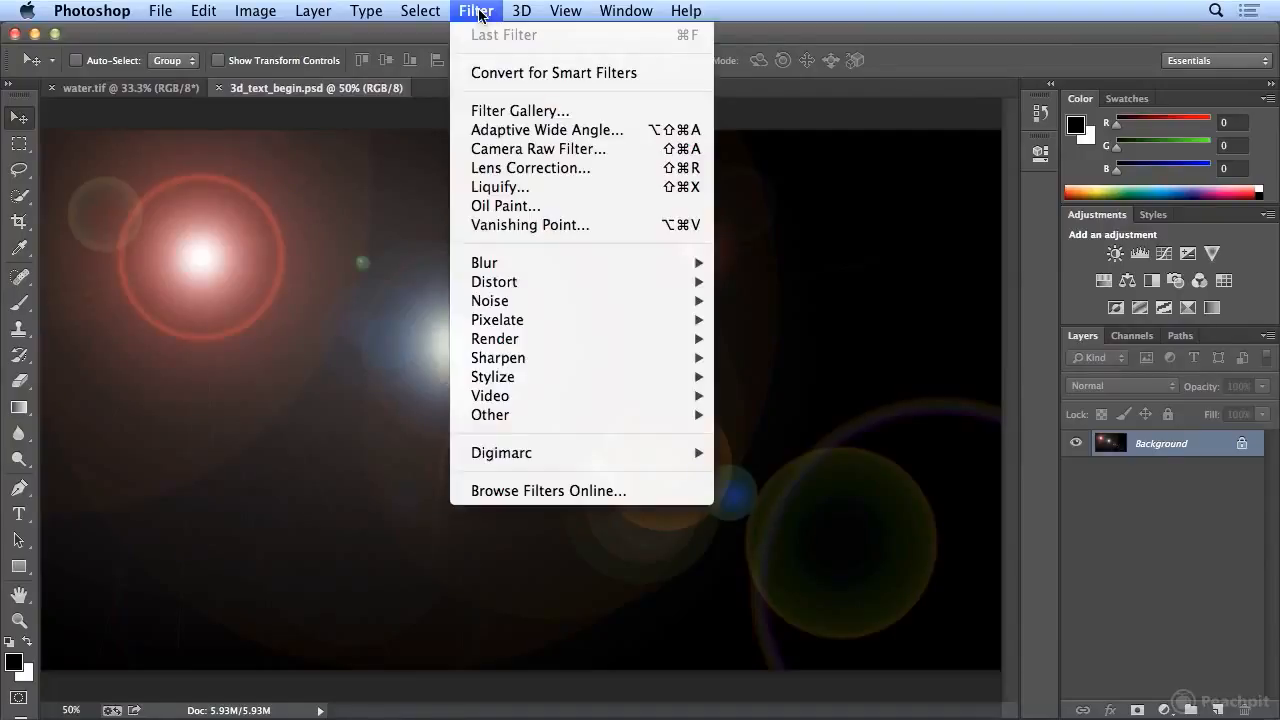
mouse_move(547, 340)
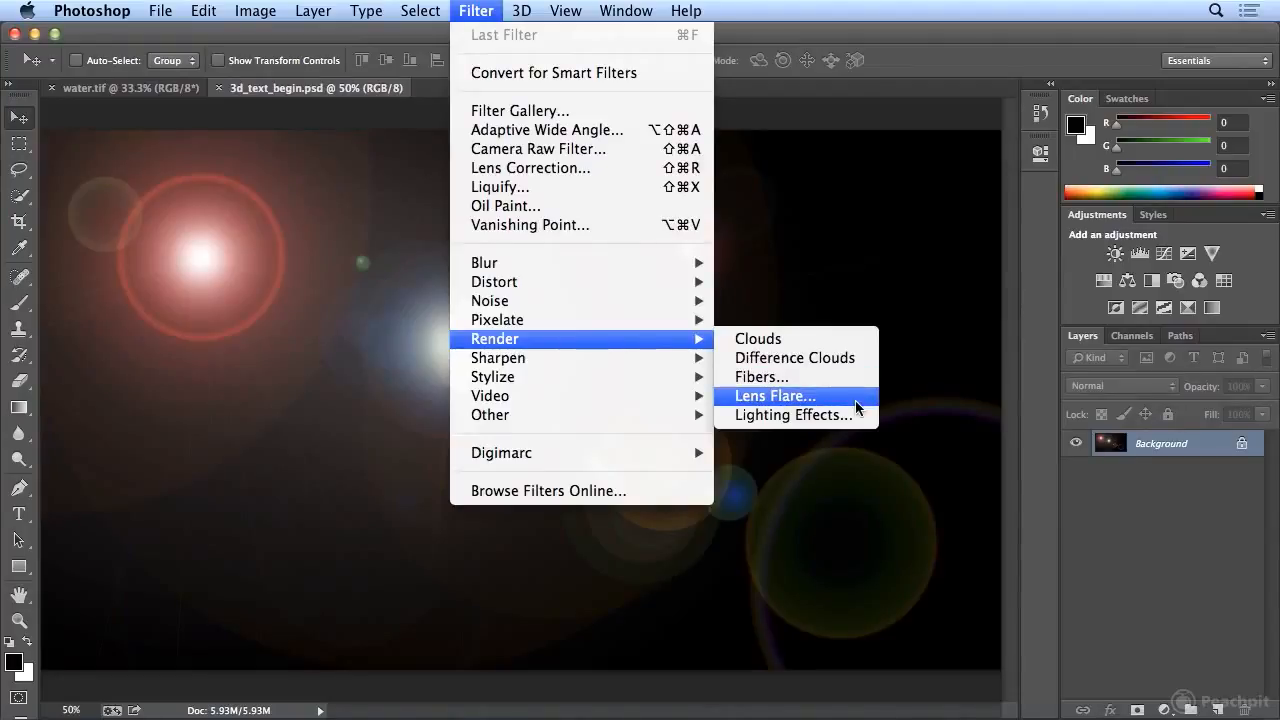
click(473, 11)
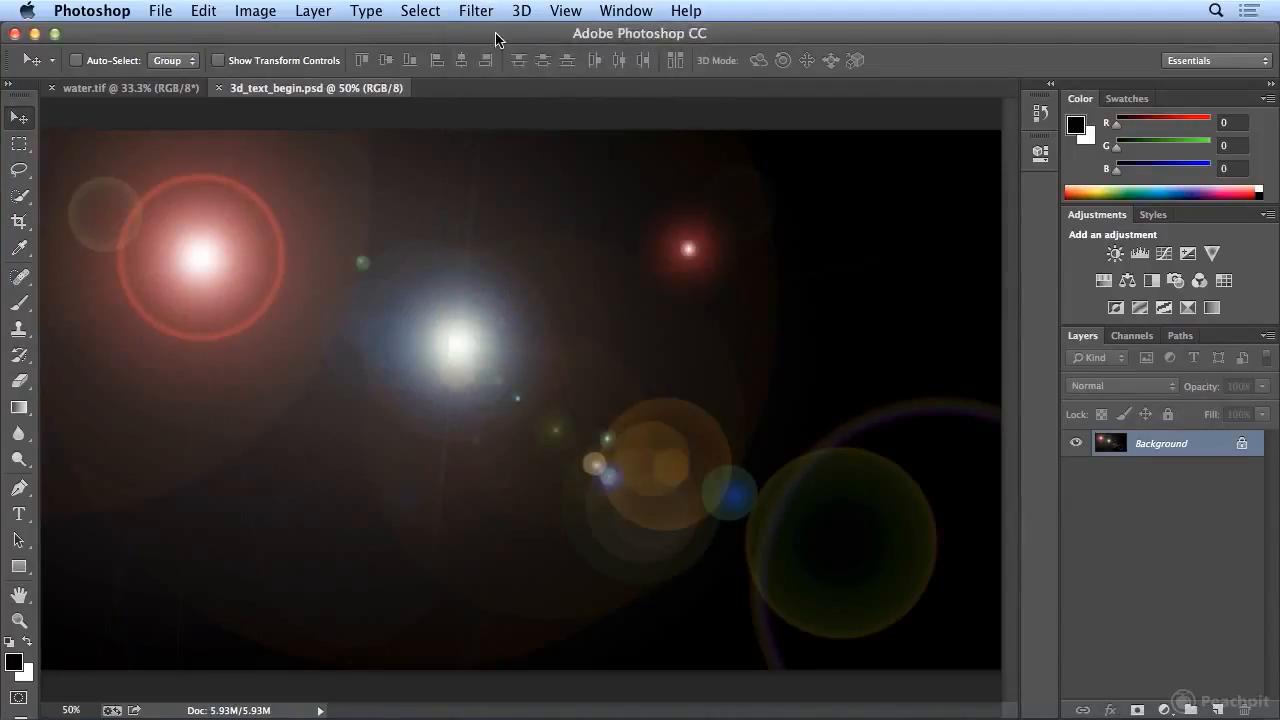
Step: Set up the Type tool with white text in Myriad Pro Bold at 400 pt
click(22, 514)
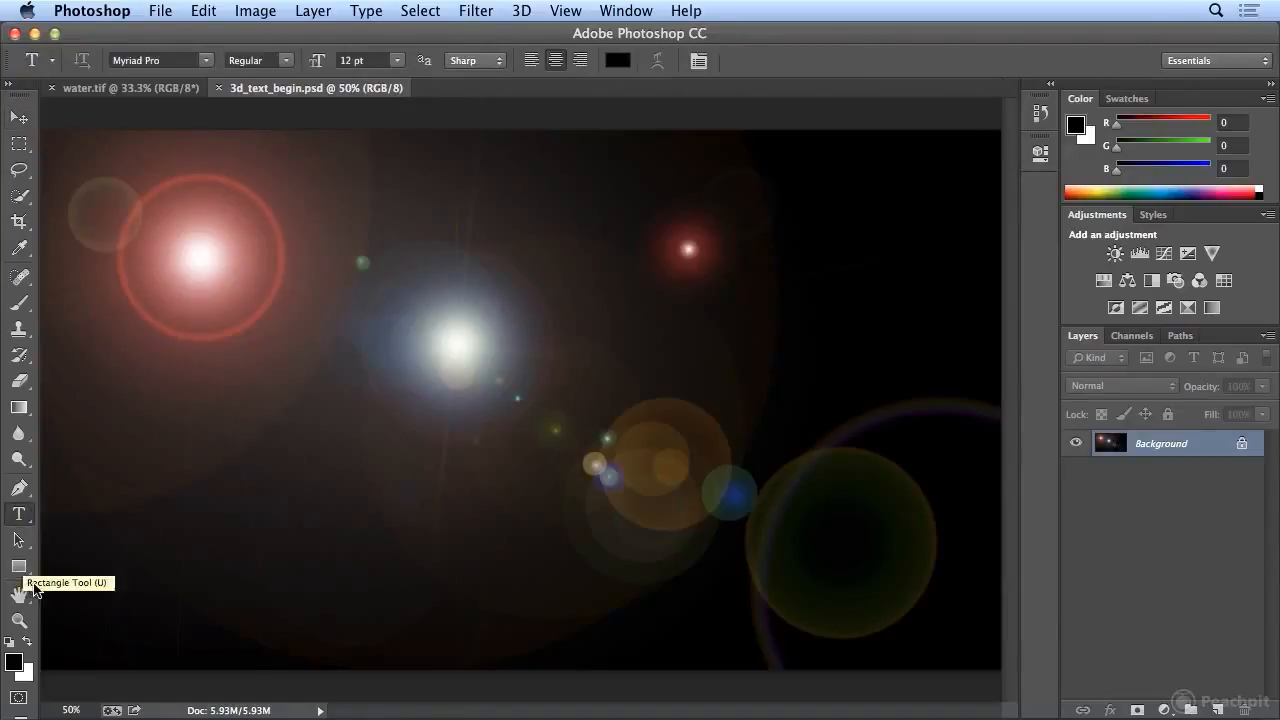
click(27, 643)
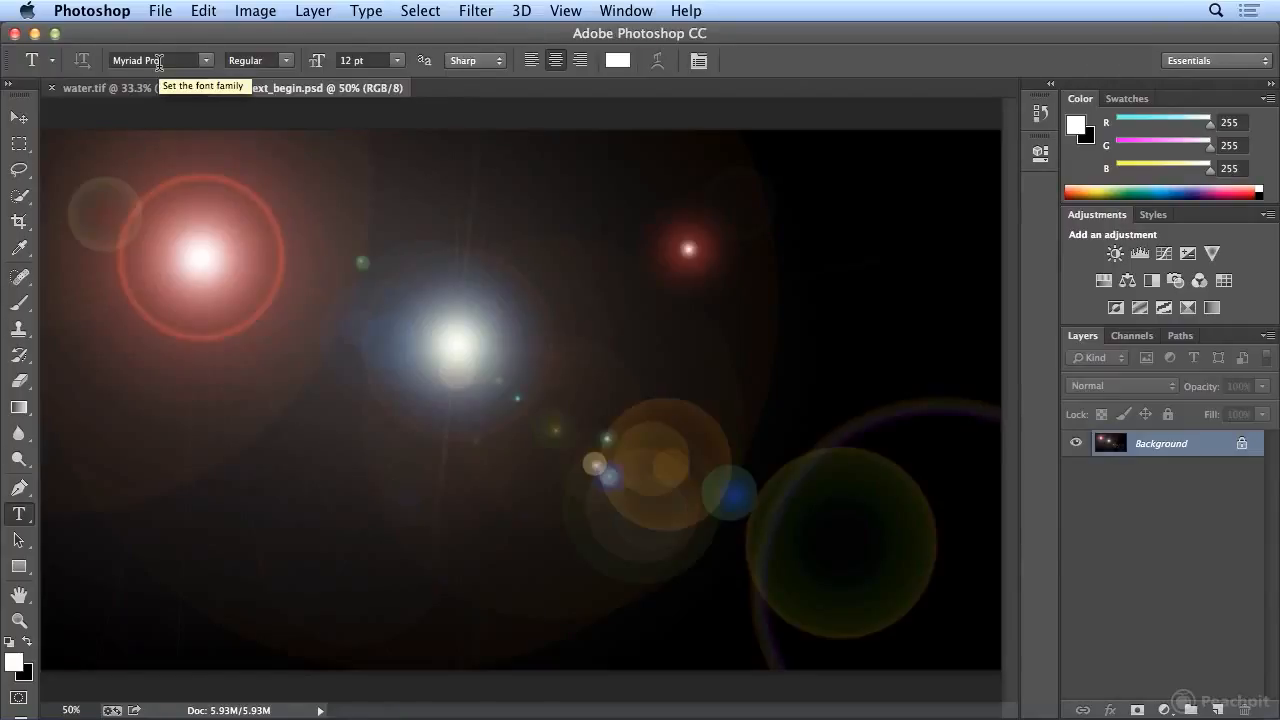
click(288, 62)
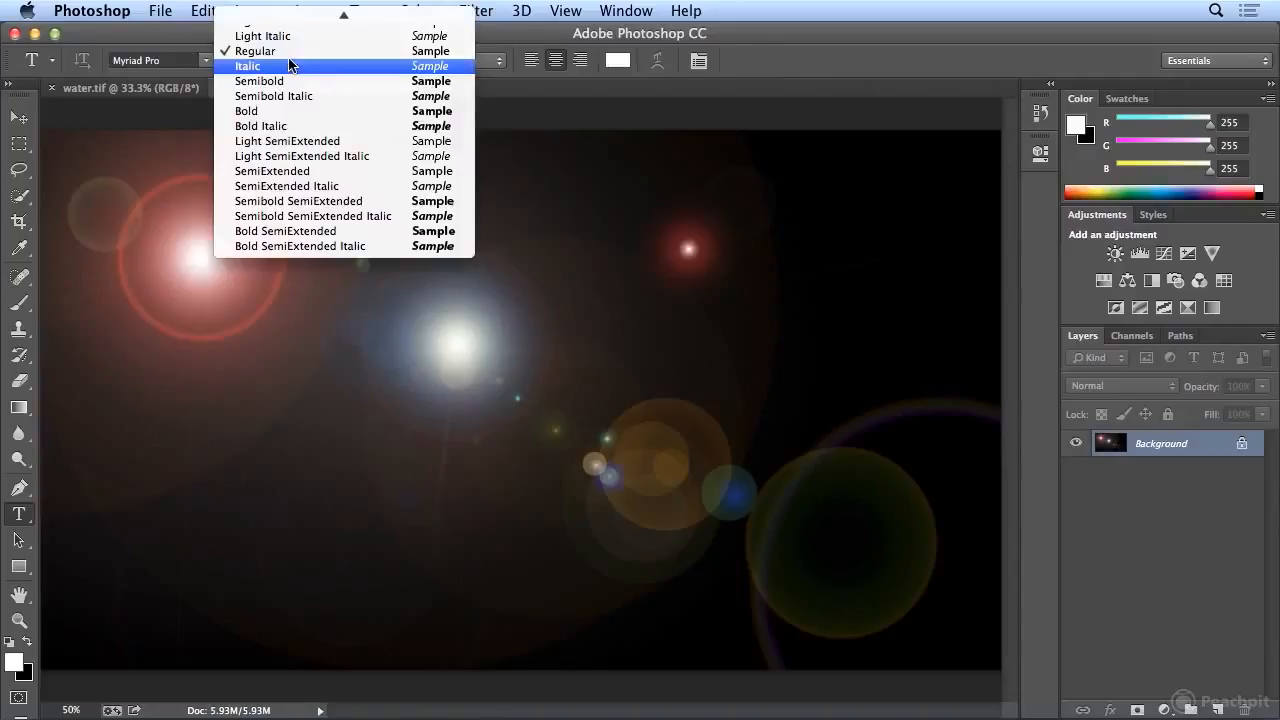
click(272, 118)
click(350, 61)
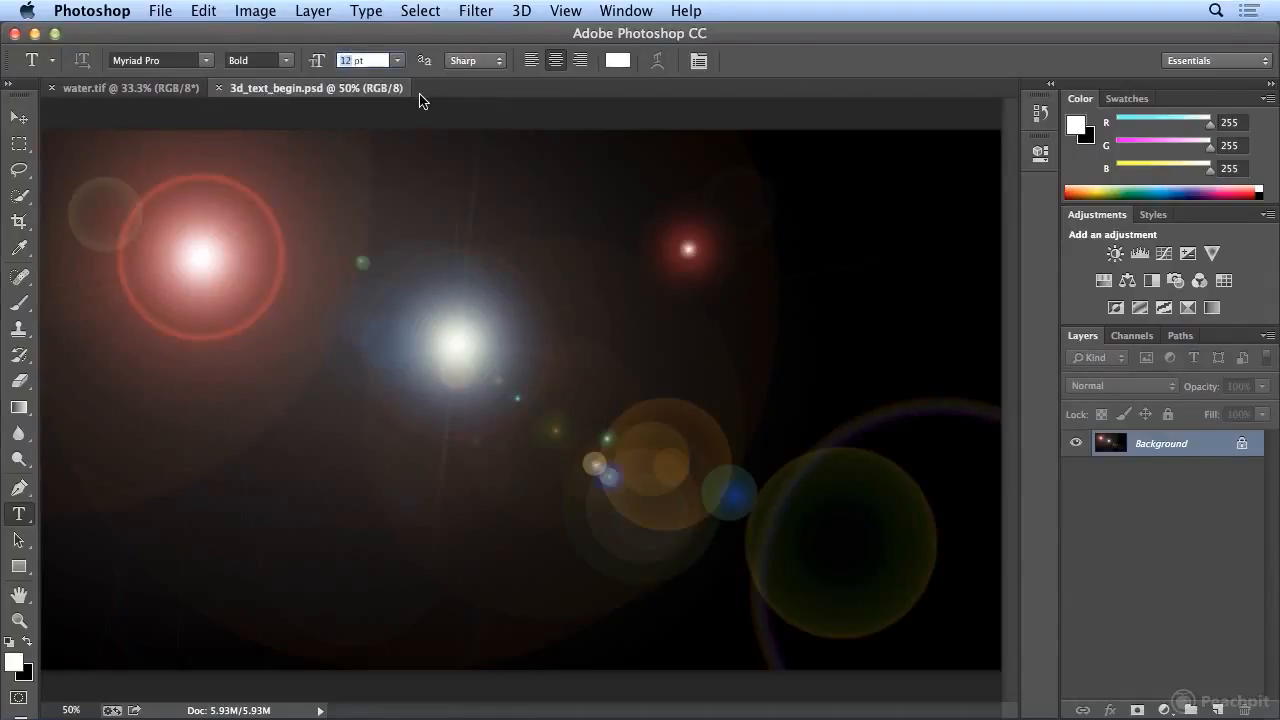
text(400)
key(Return)
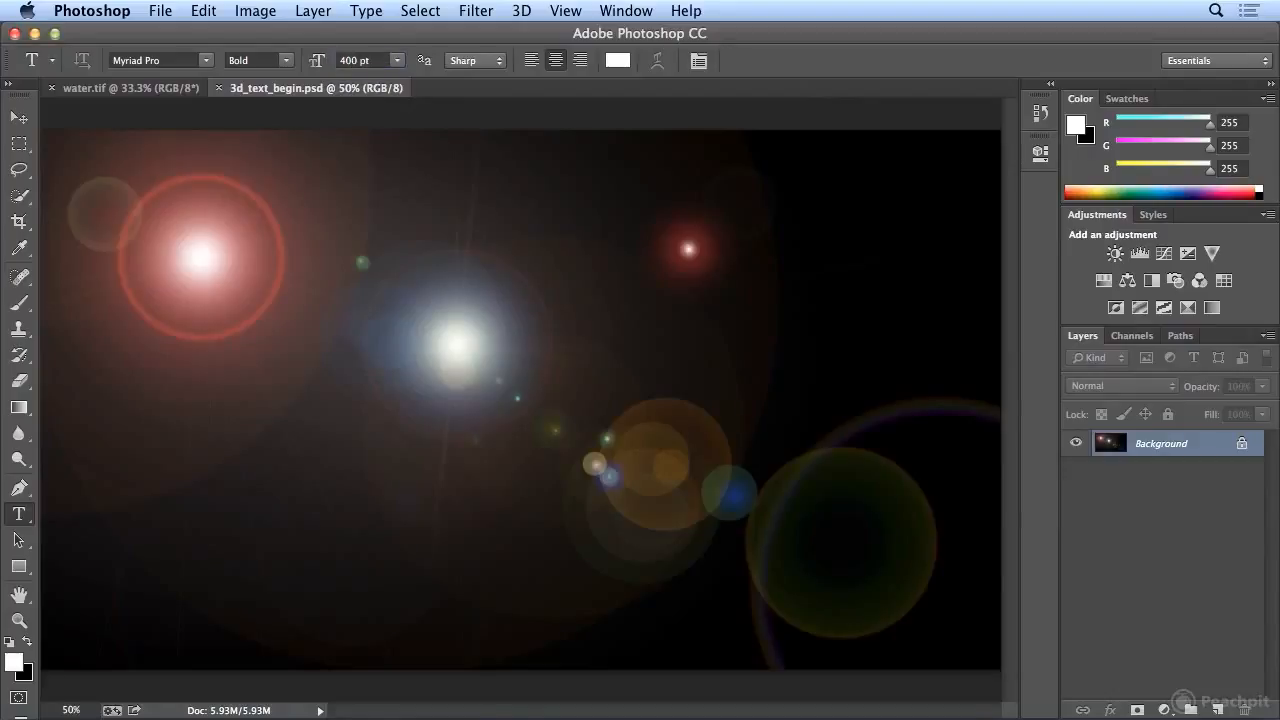
Step: Add the text "LIGHT" over the lens flare background and commit it
click(337, 321)
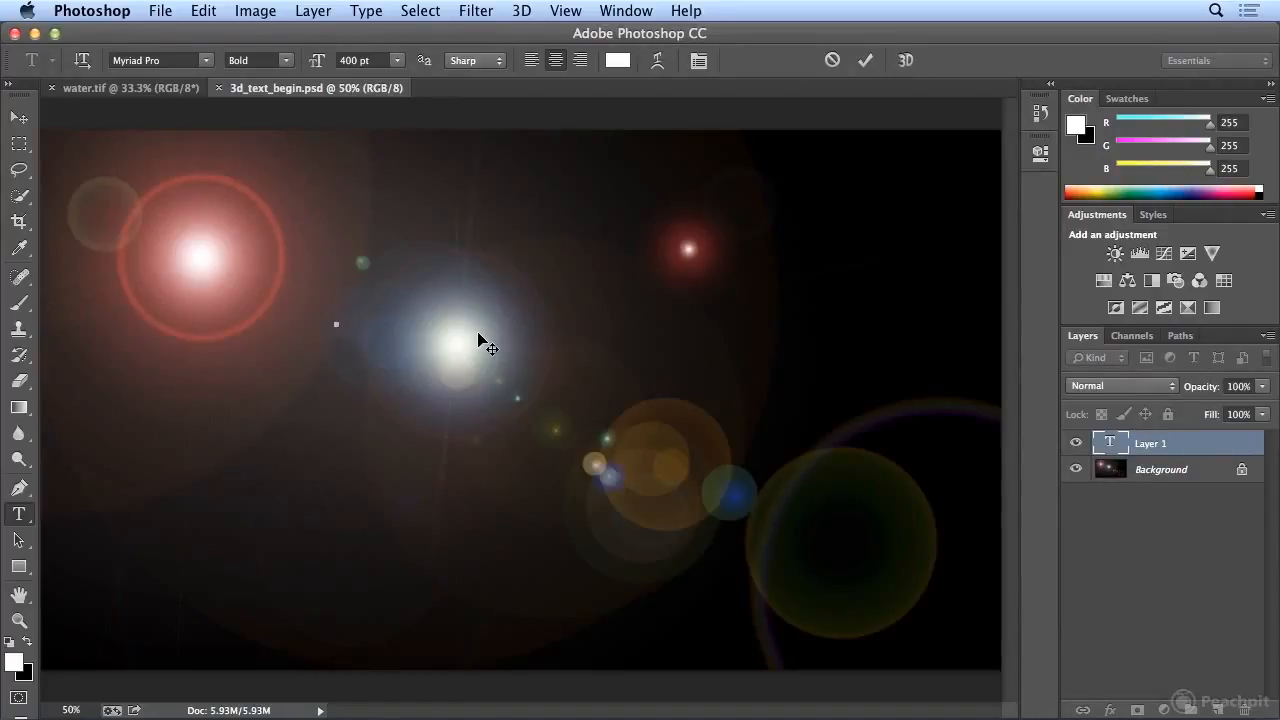
text(LIG)
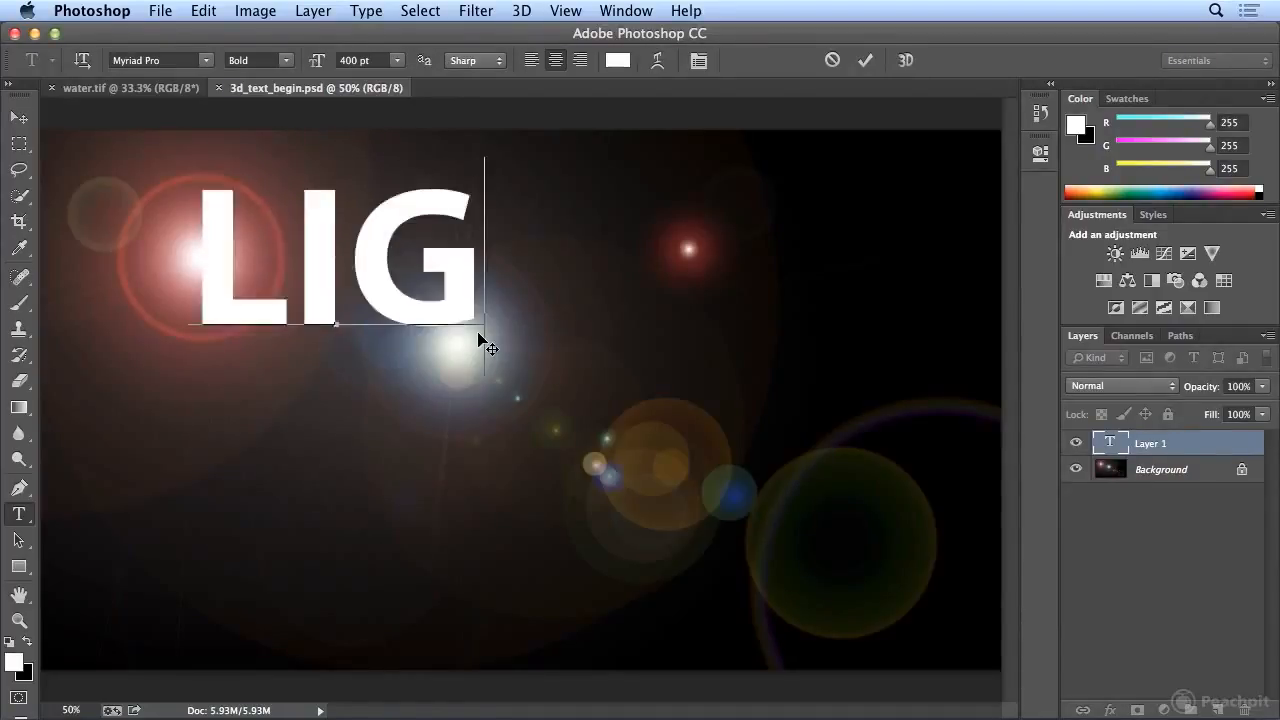
text(HT)
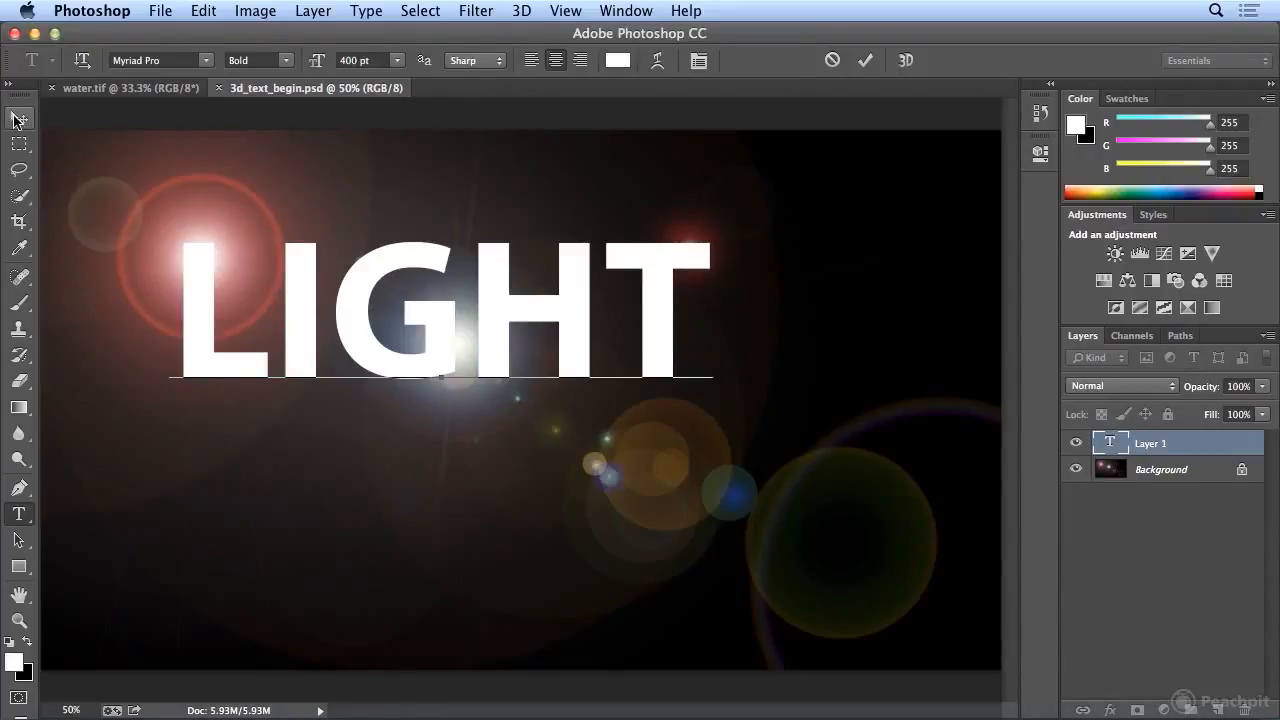
click(19, 117)
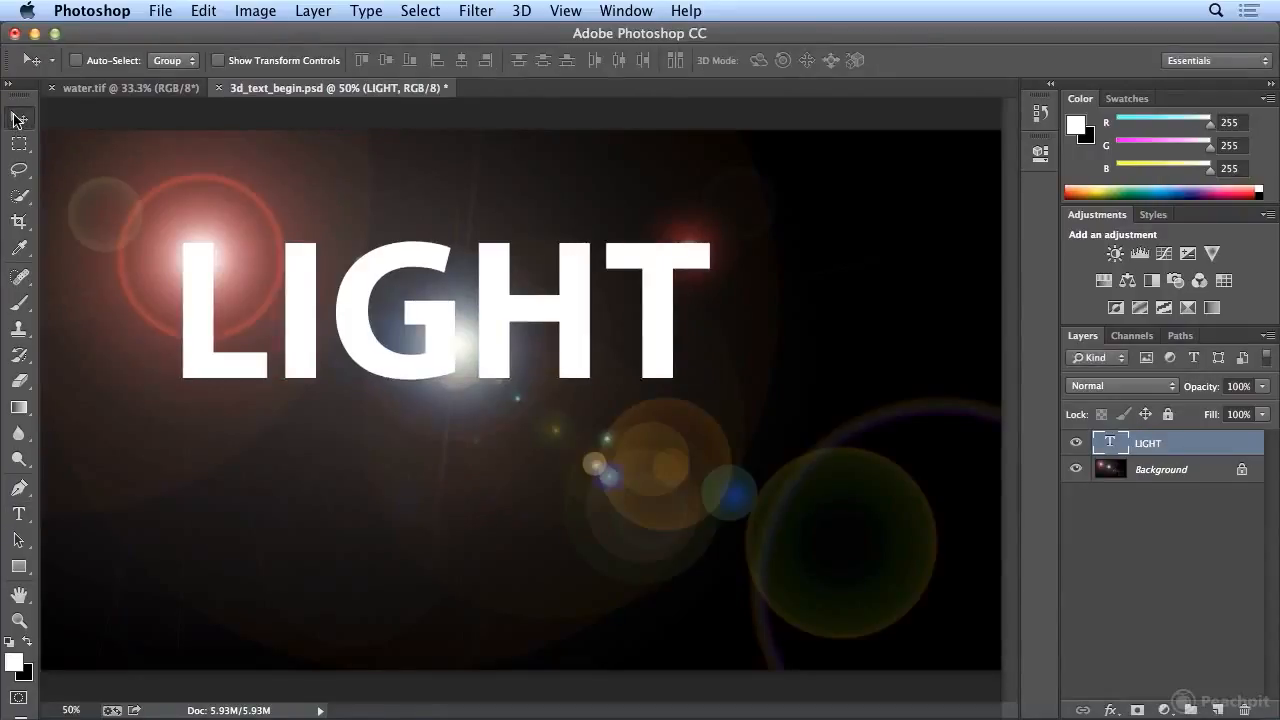
Step: Align the LIGHT text layer with the Background by vertical and horizontal centers
shift+click(1178, 470)
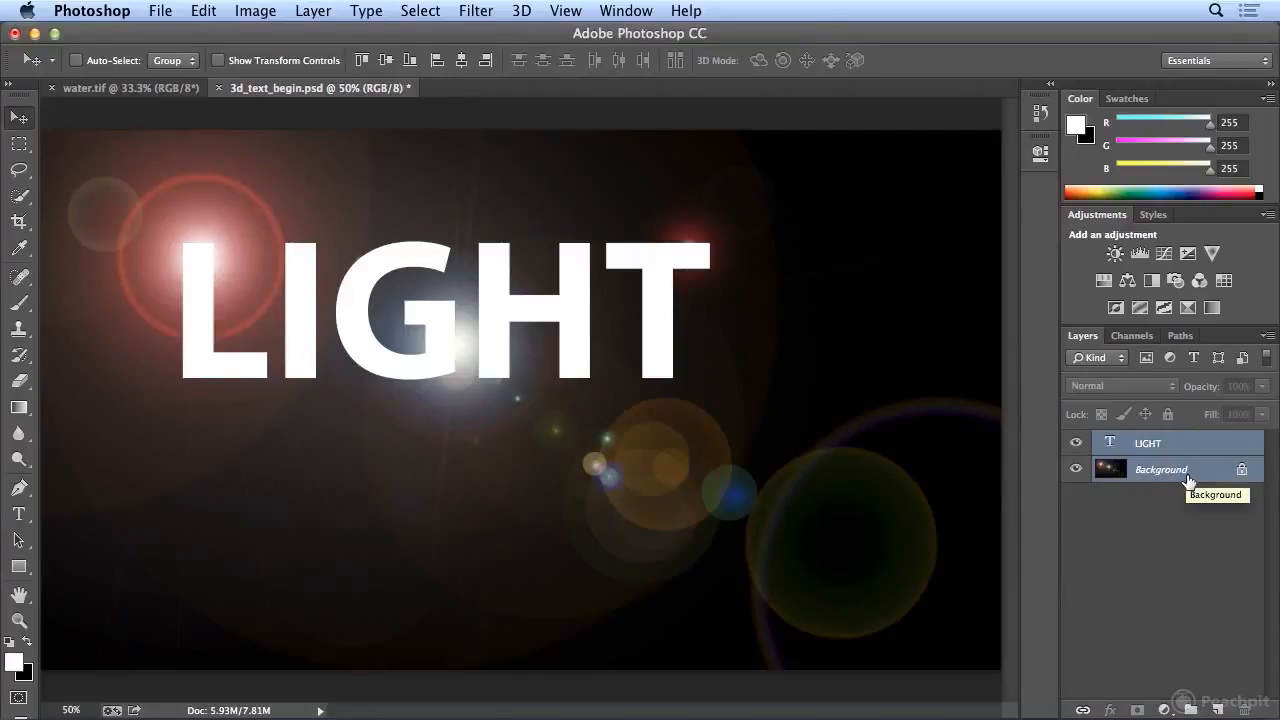
click(388, 61)
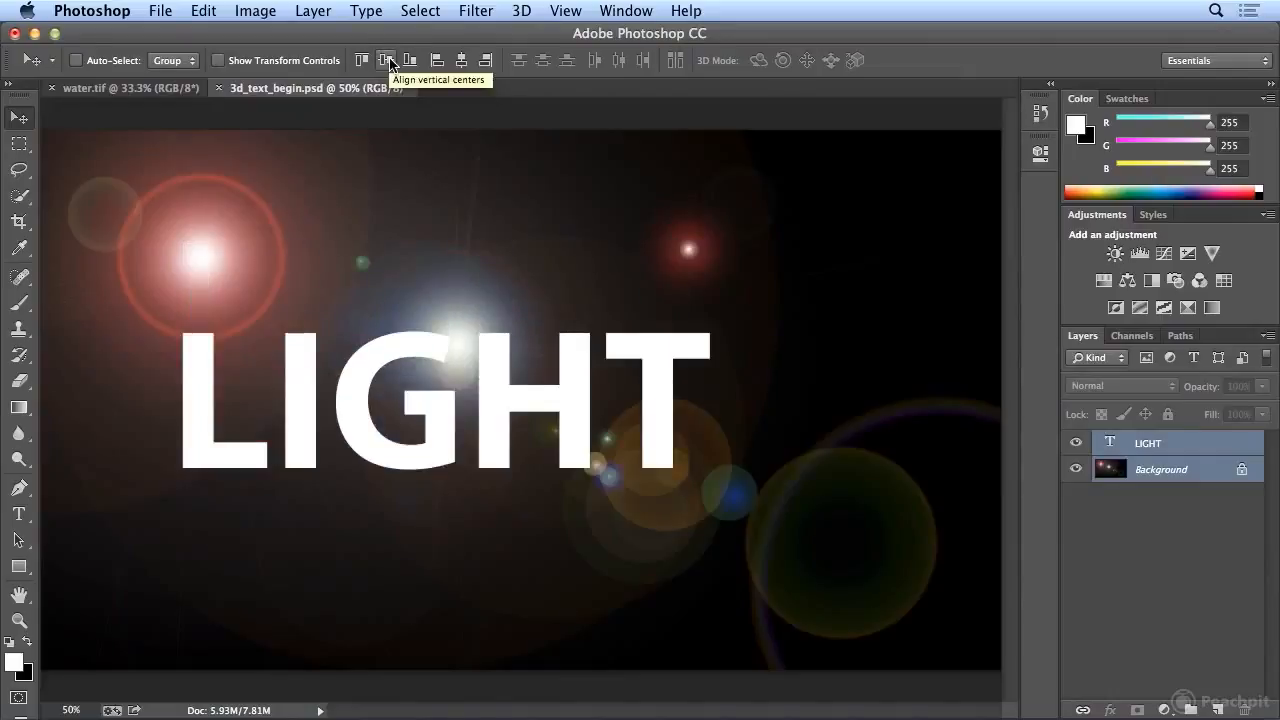
click(463, 61)
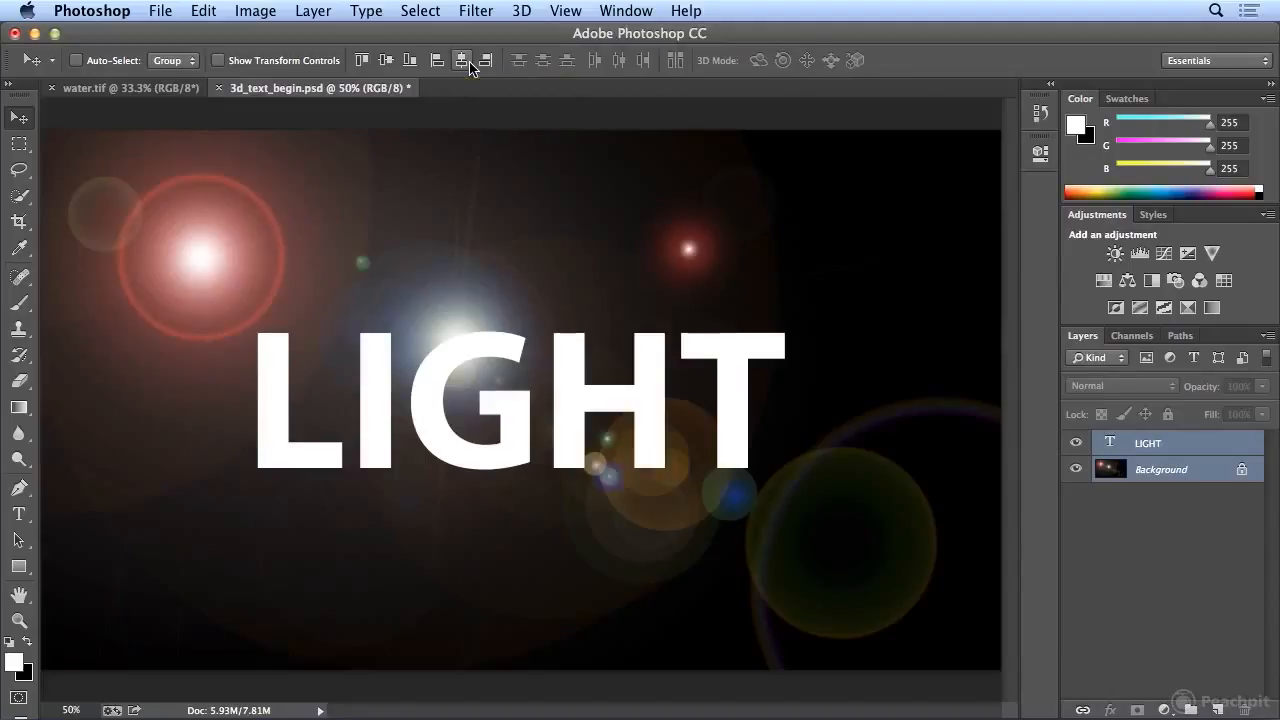
Step: Create a new 3D extrusion from the LIGHT layer only, switching to the 3D workspace
click(1168, 447)
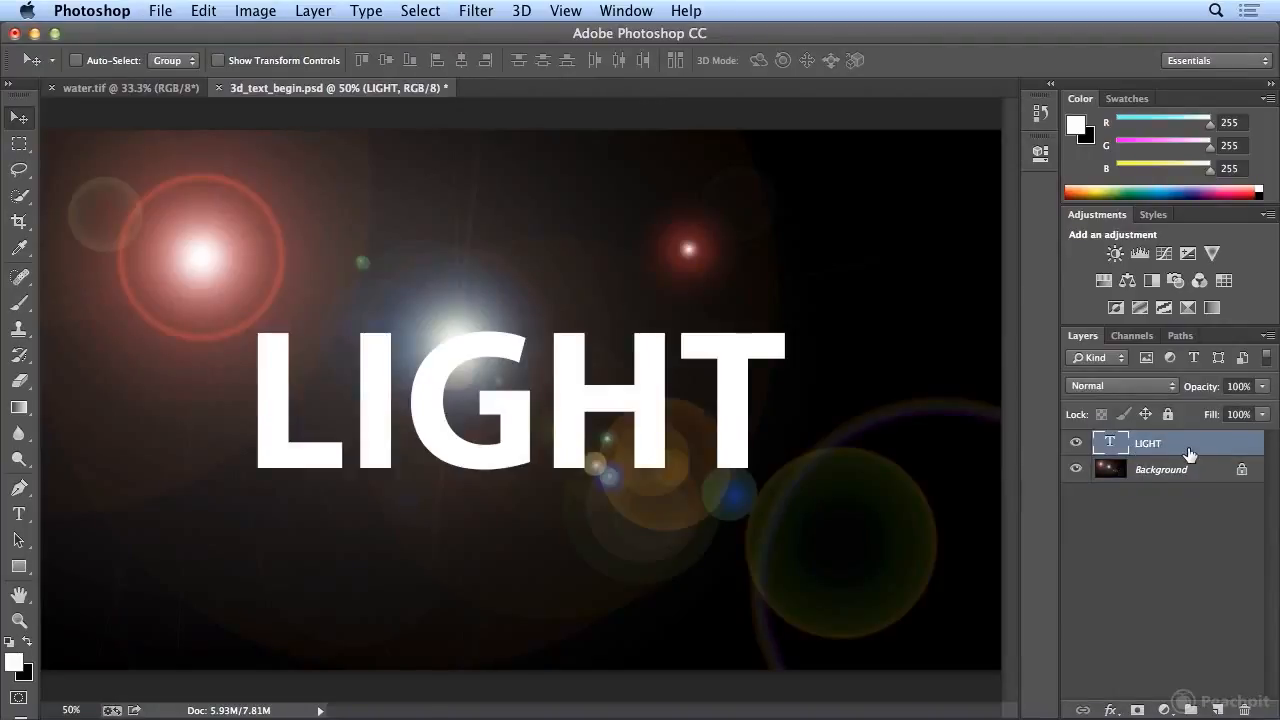
click(526, 14)
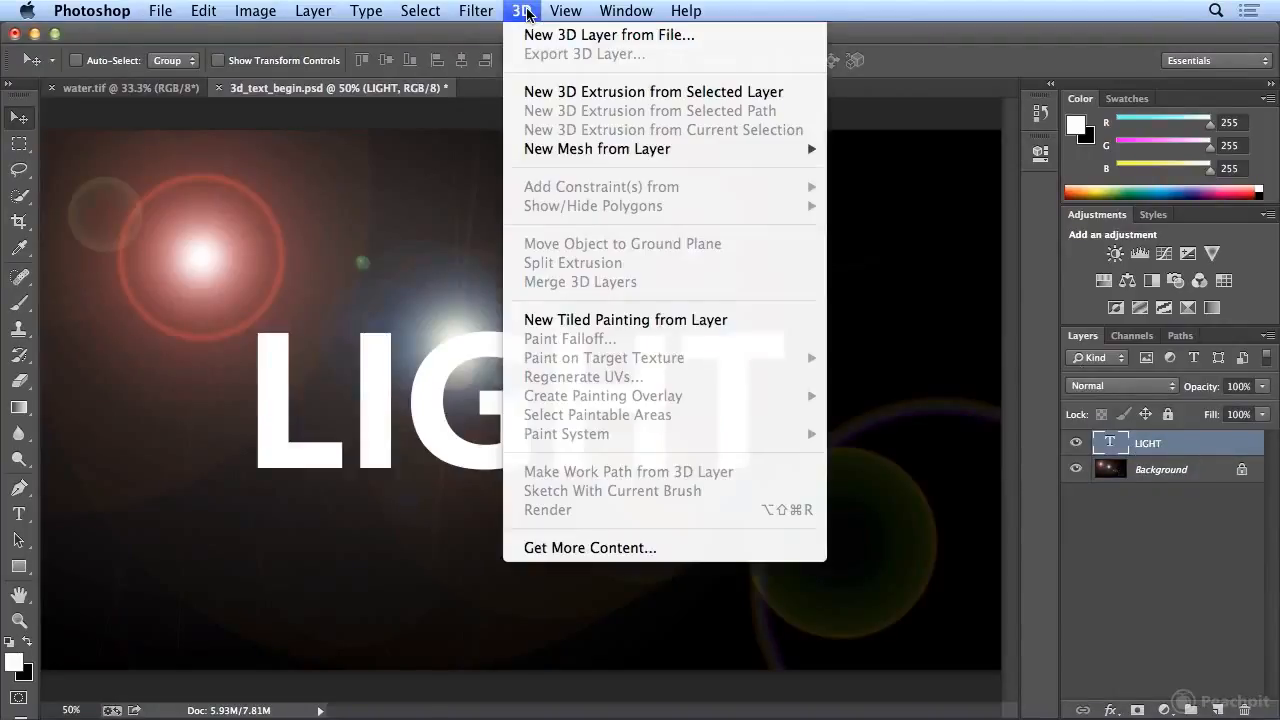
click(657, 92)
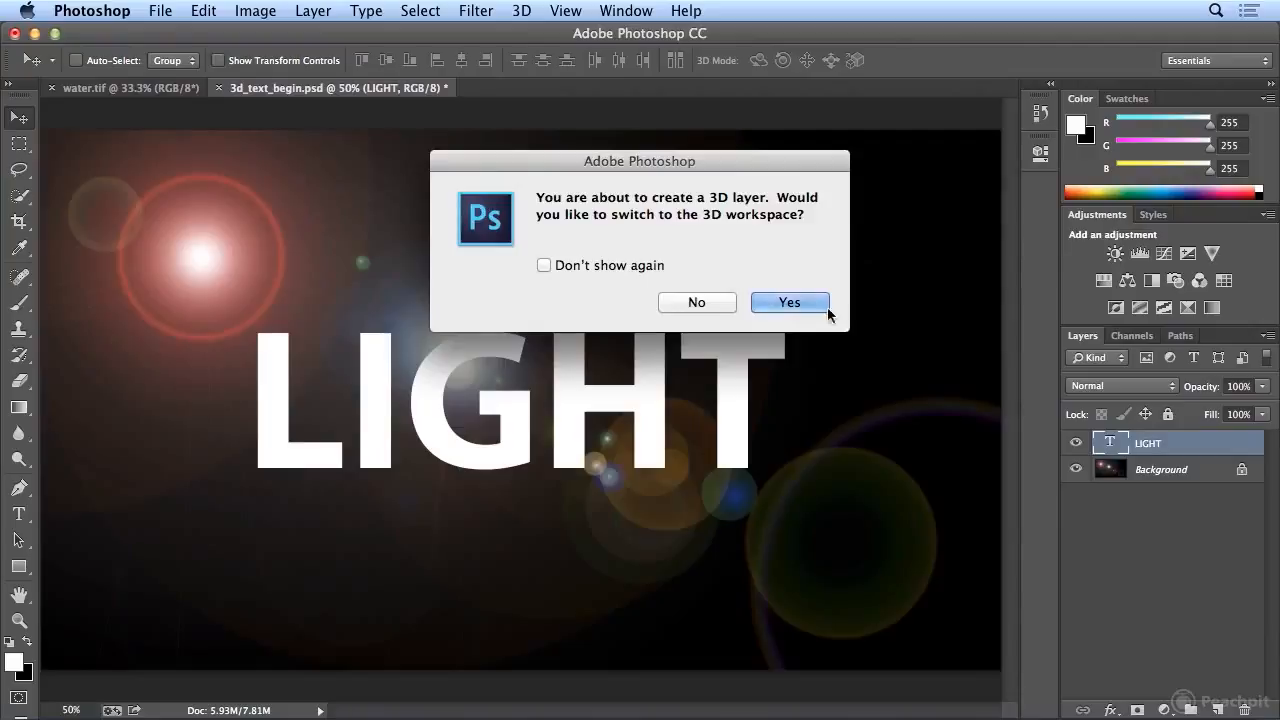
click(789, 303)
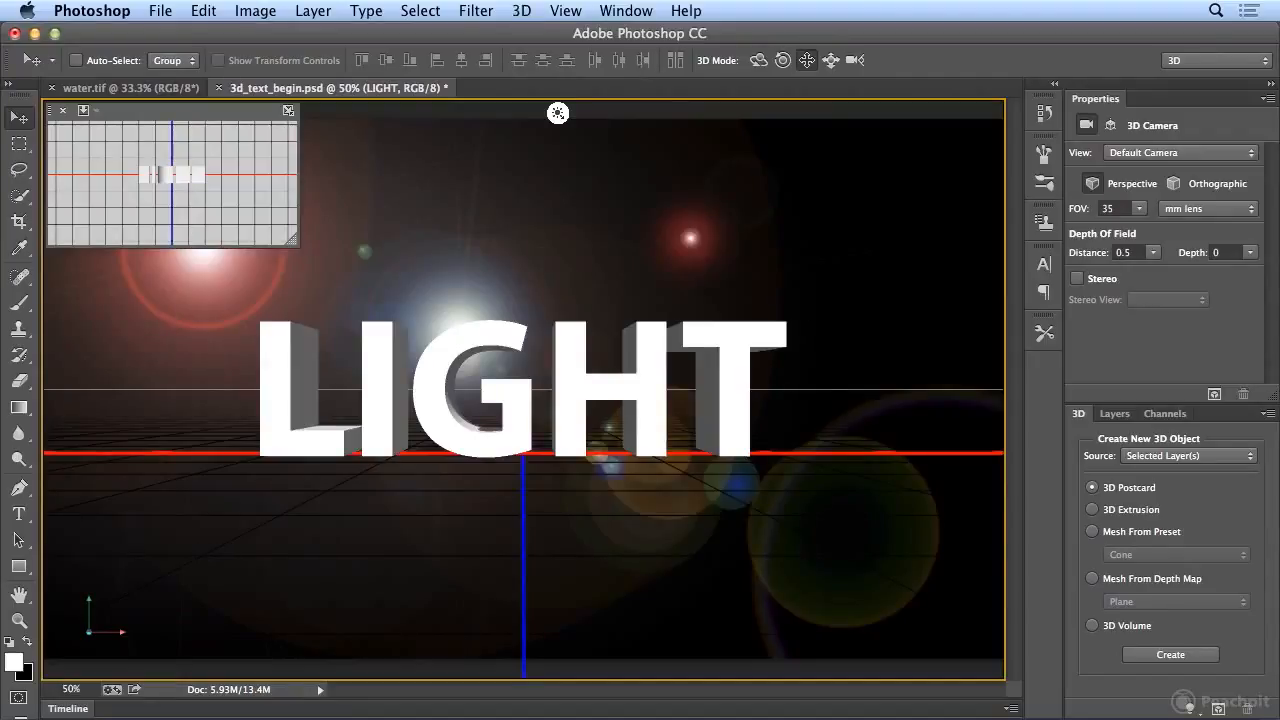
click(521, 11)
click(522, 11)
click(521, 10)
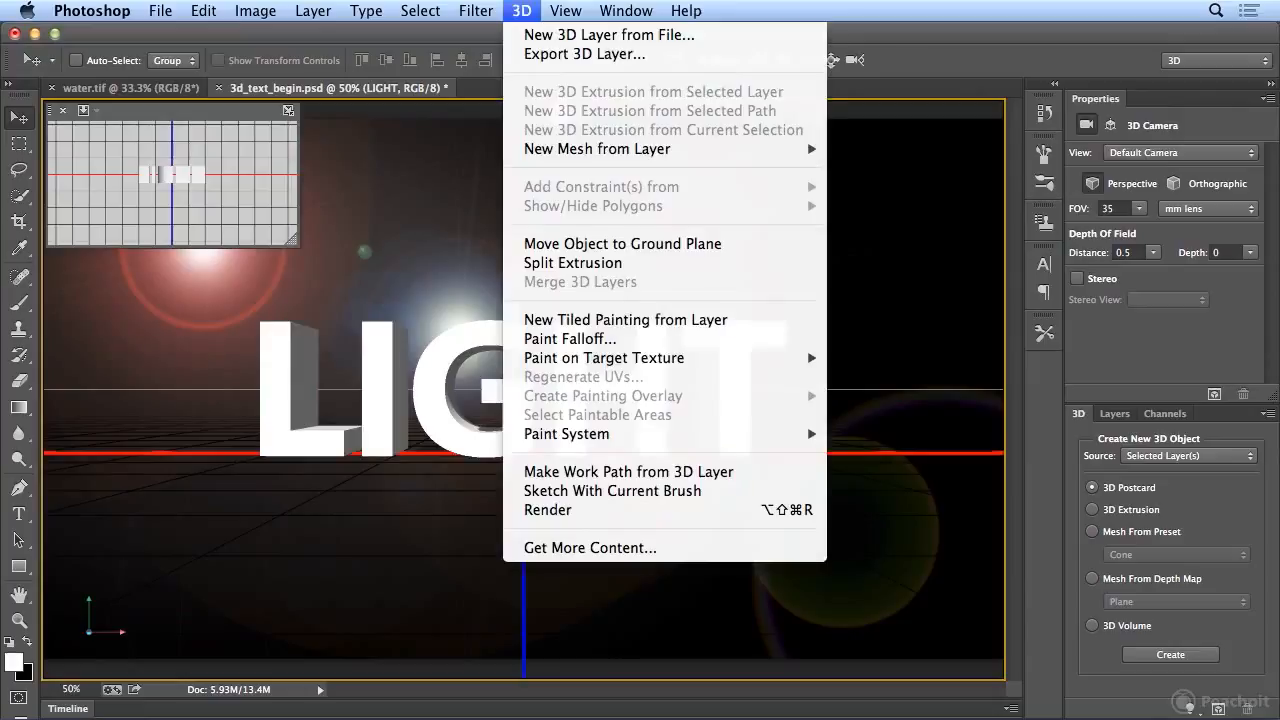
click(521, 12)
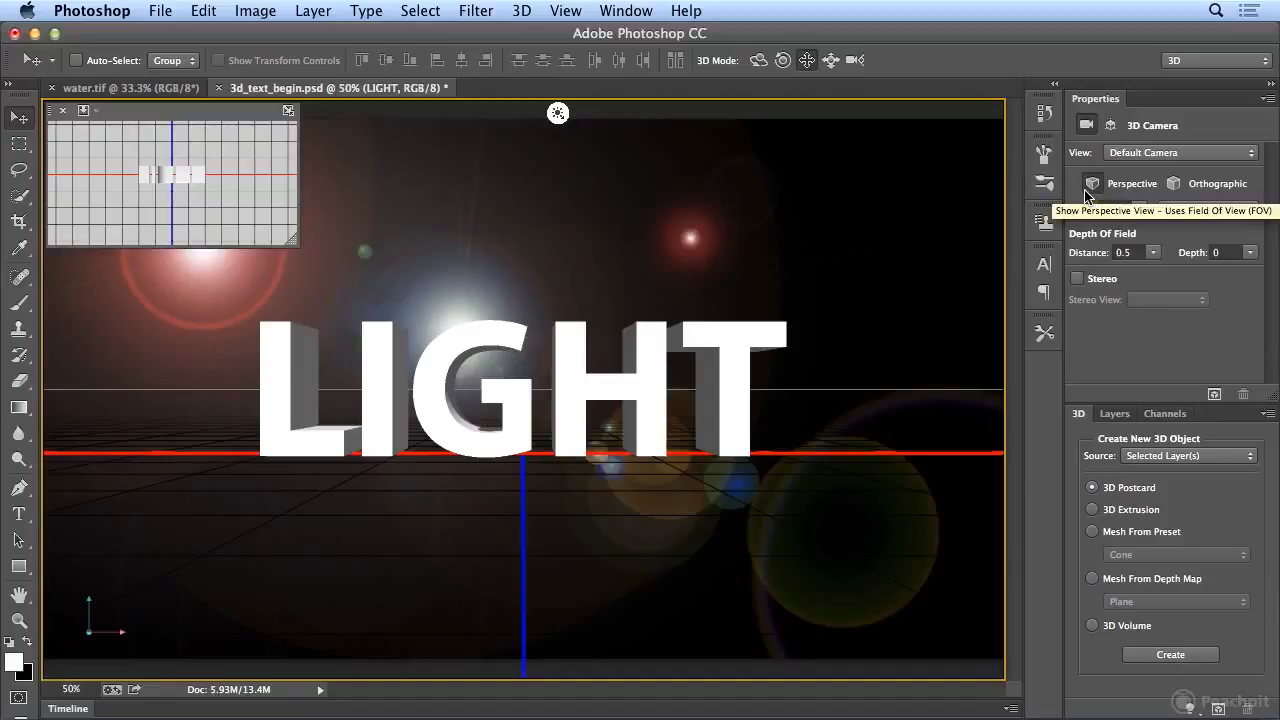
click(1090, 186)
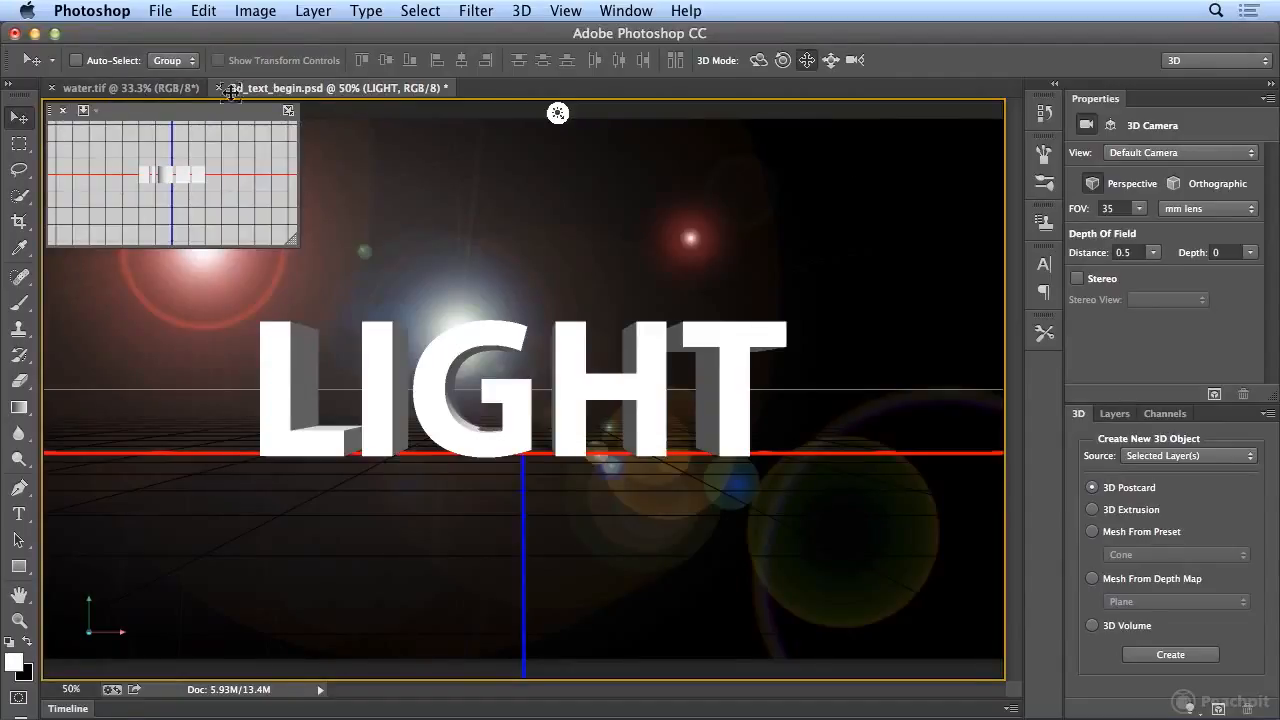
Step: Preview the extruded text from the Back in the secondary view and set that view to Front
click(97, 111)
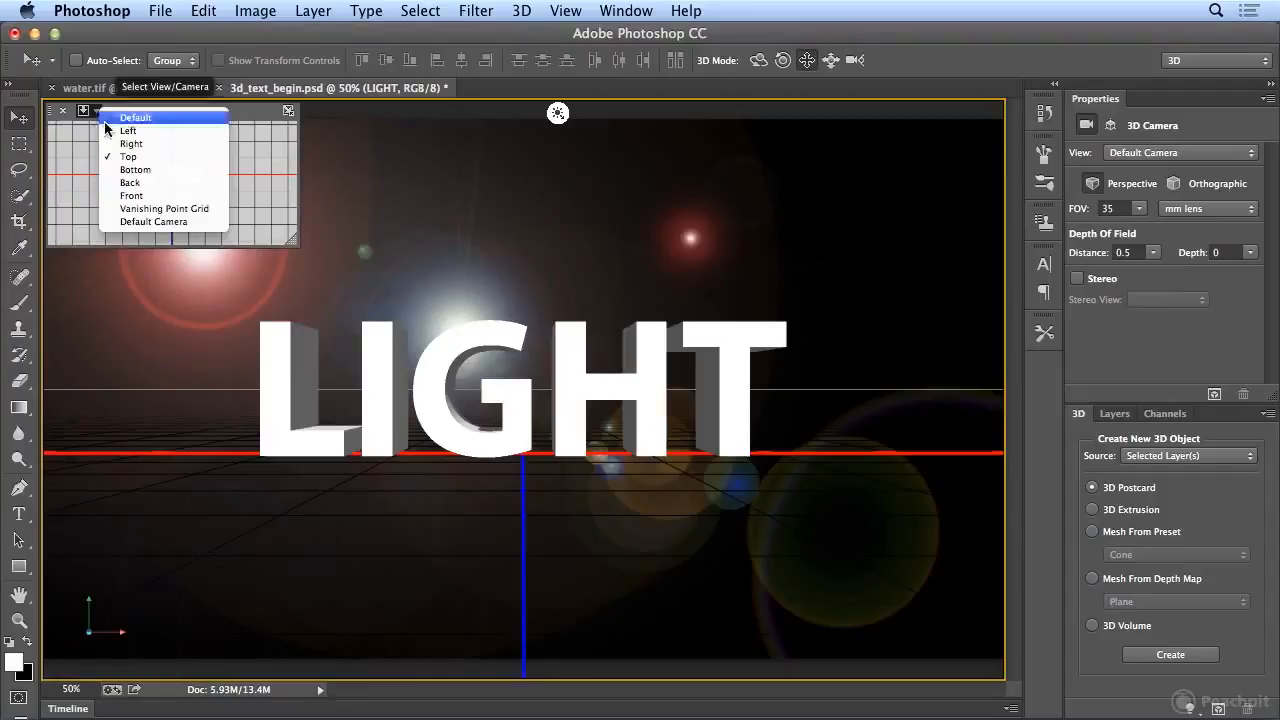
click(154, 182)
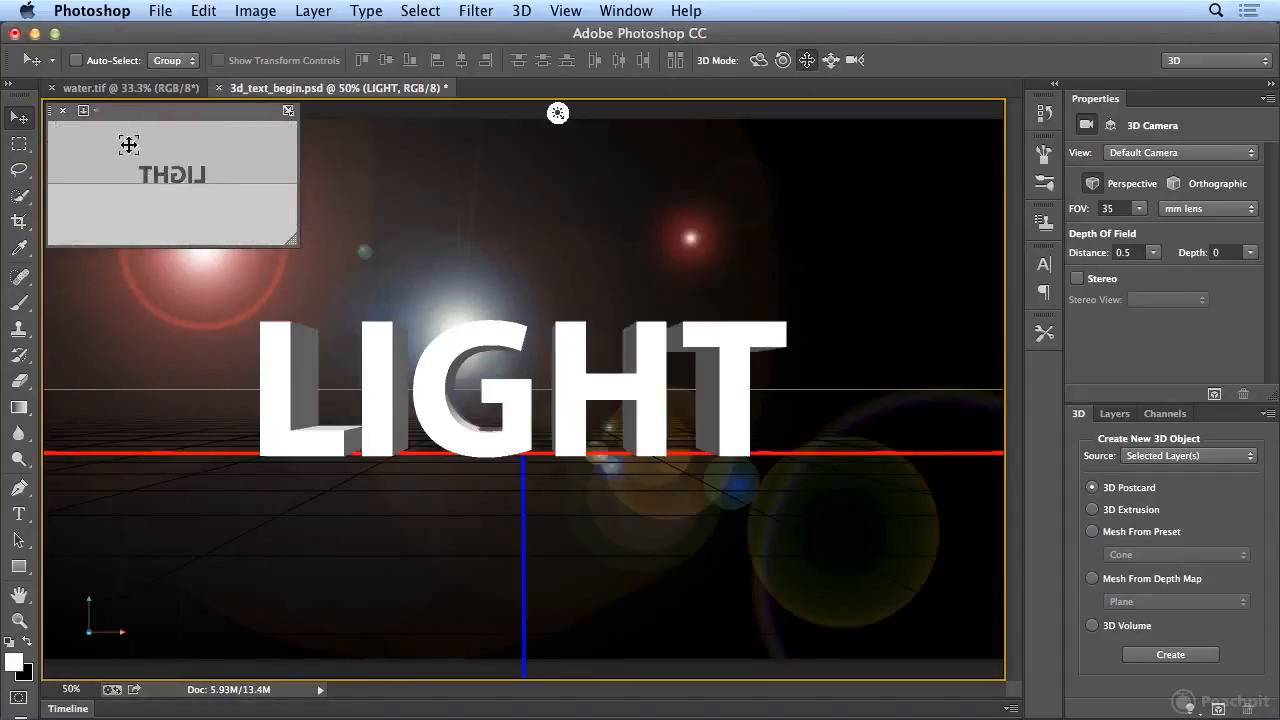
click(97, 111)
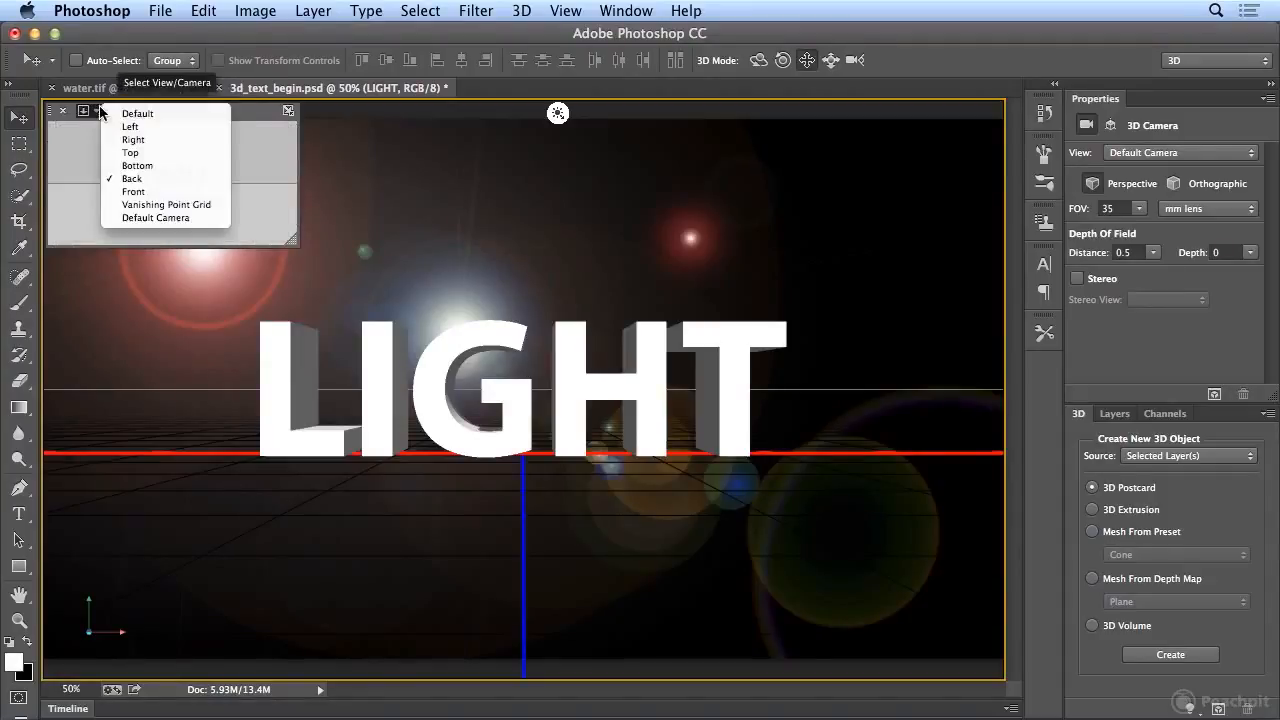
click(135, 192)
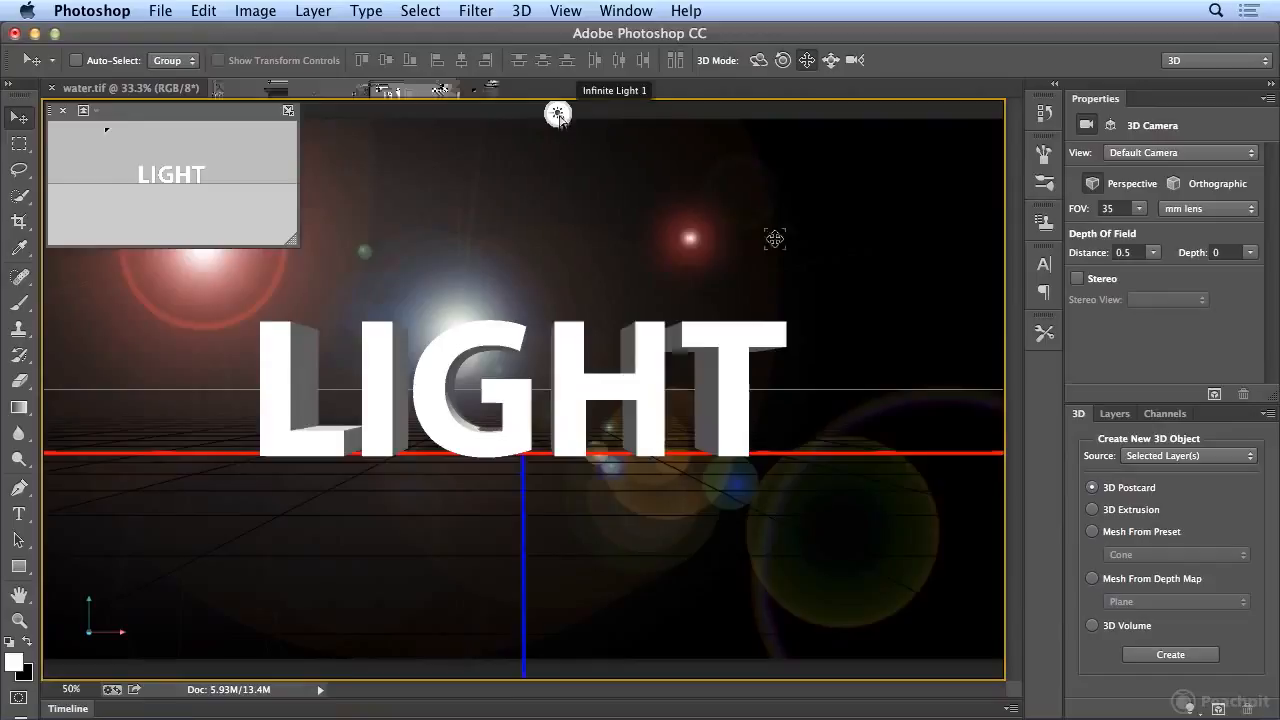
Step: Select the infinite light and swing its direction so that it shines on the text from the upper left
click(559, 114)
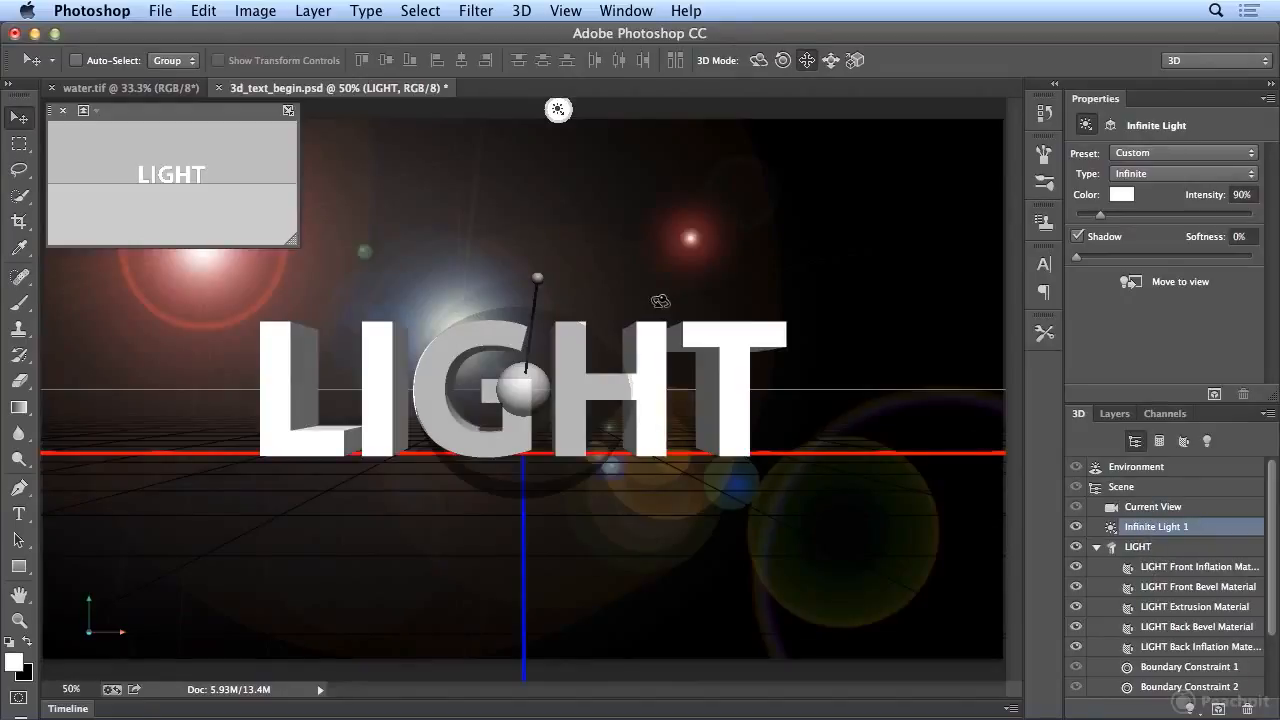
click(557, 114)
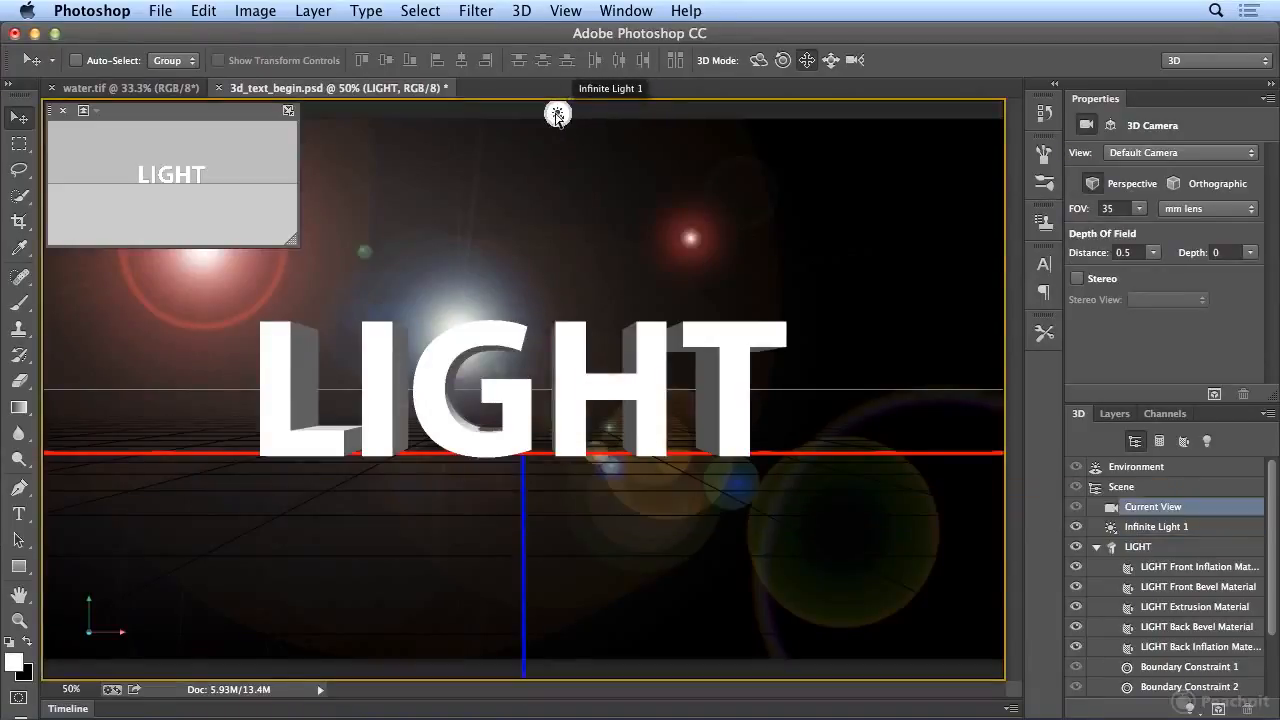
click(557, 114)
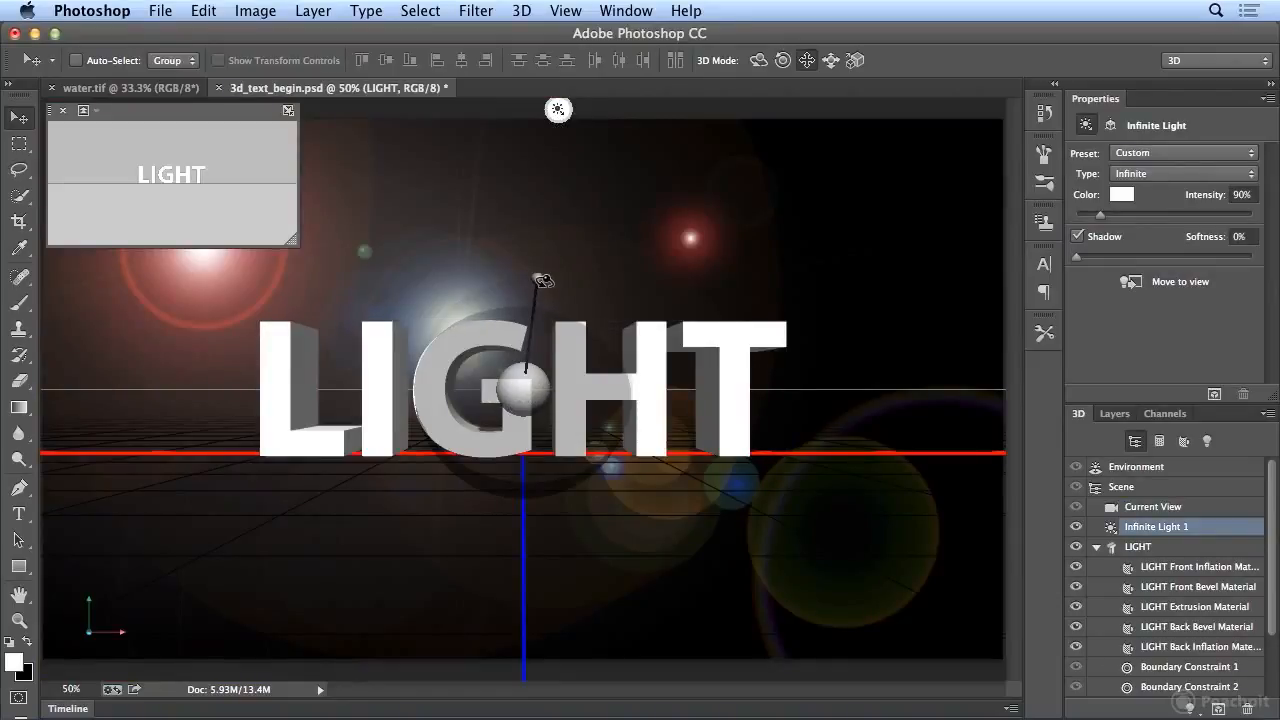
mouse_move(541, 278)
mouse_down()
mouse_move(466, 294)
mouse_move(403, 358)
mouse_move(560, 357)
mouse_move(652, 368)
mouse_move(644, 378)
mouse_move(674, 337)
mouse_move(663, 297)
mouse_move(654, 380)
mouse_move(415, 383)
mouse_move(371, 323)
mouse_move(374, 290)
mouse_move(409, 354)
mouse_move(391, 297)
mouse_up()
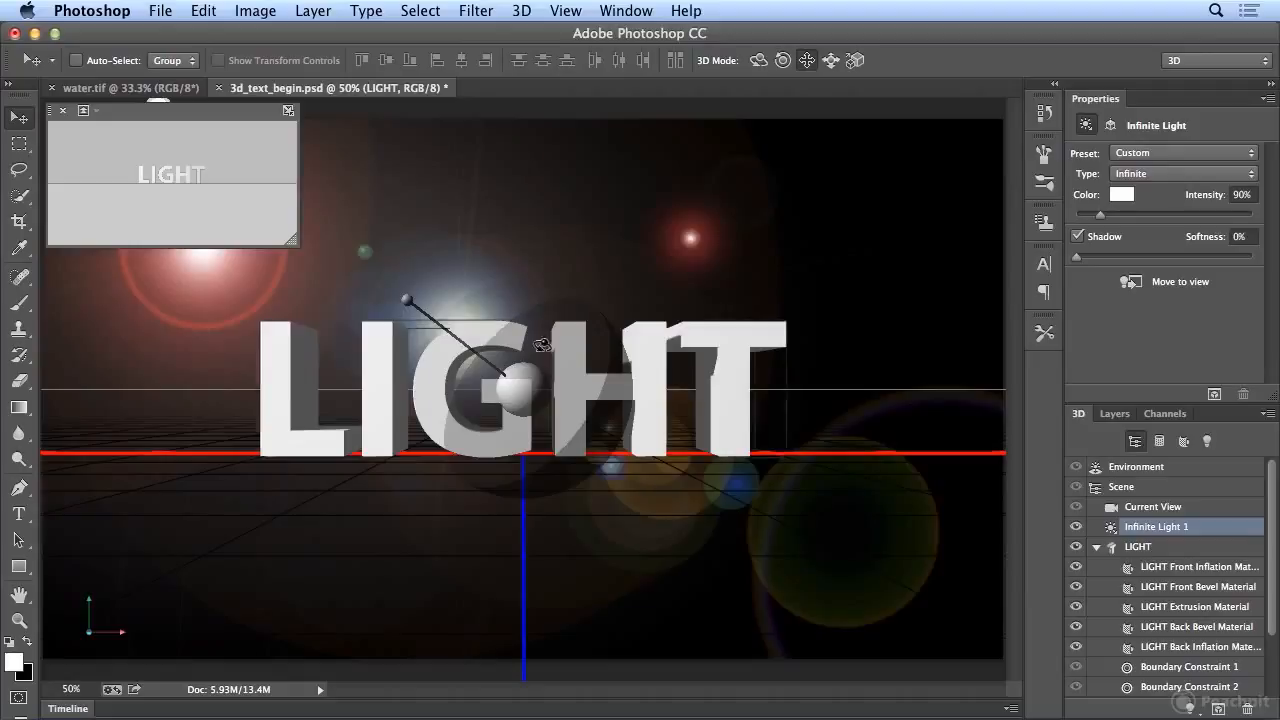
Step: Select the LIGHT mesh, raise it along the Y axis and lower it back onto the ground plane
click(1139, 547)
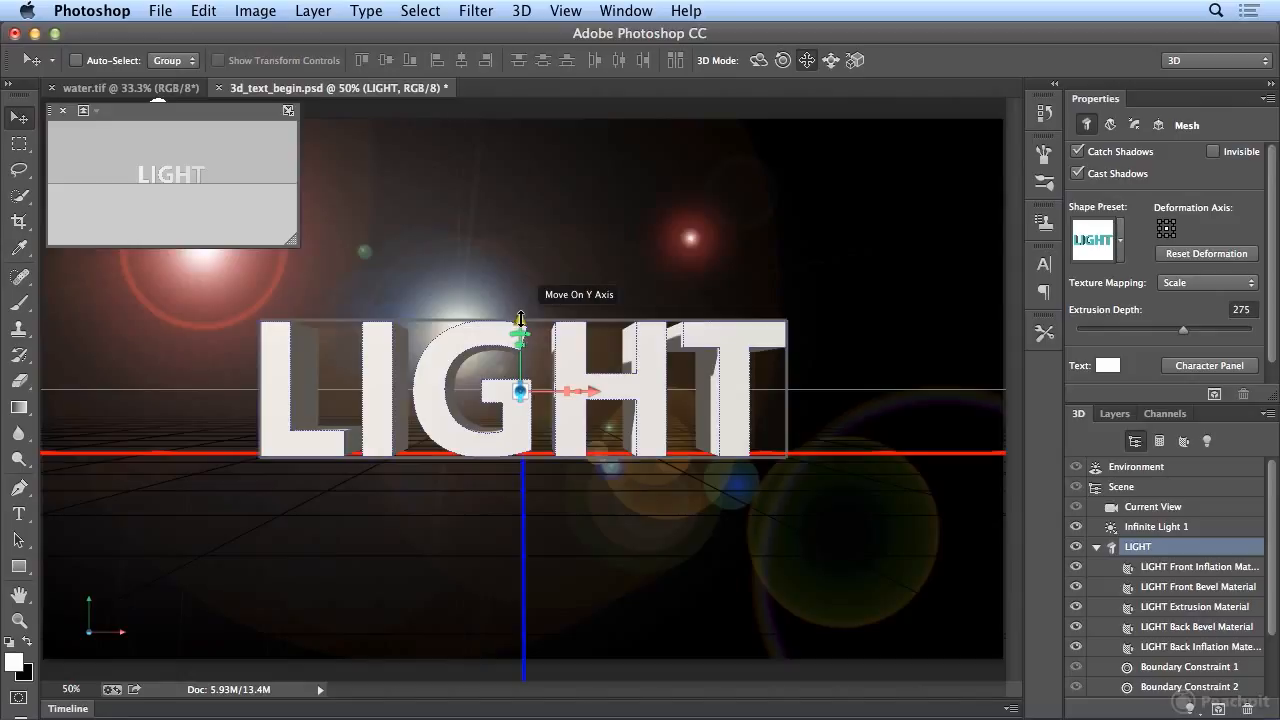
drag(520, 319, 522, 258)
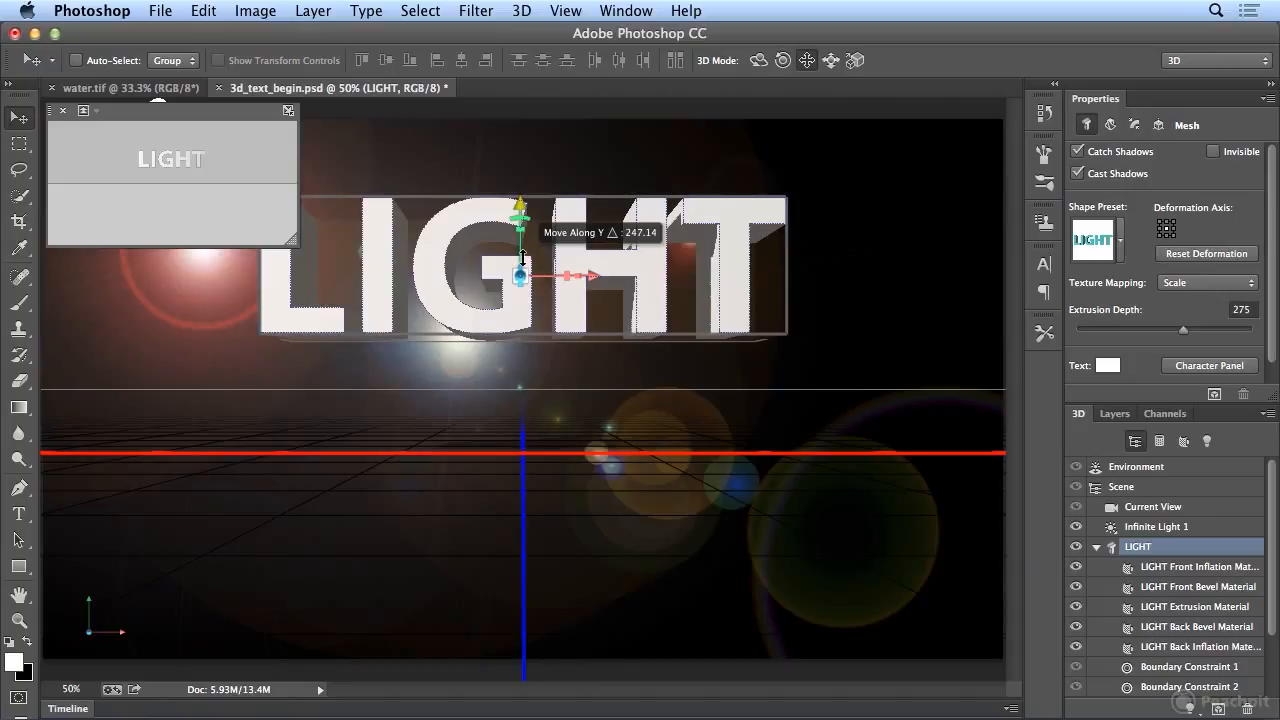
drag(522, 258, 522, 370)
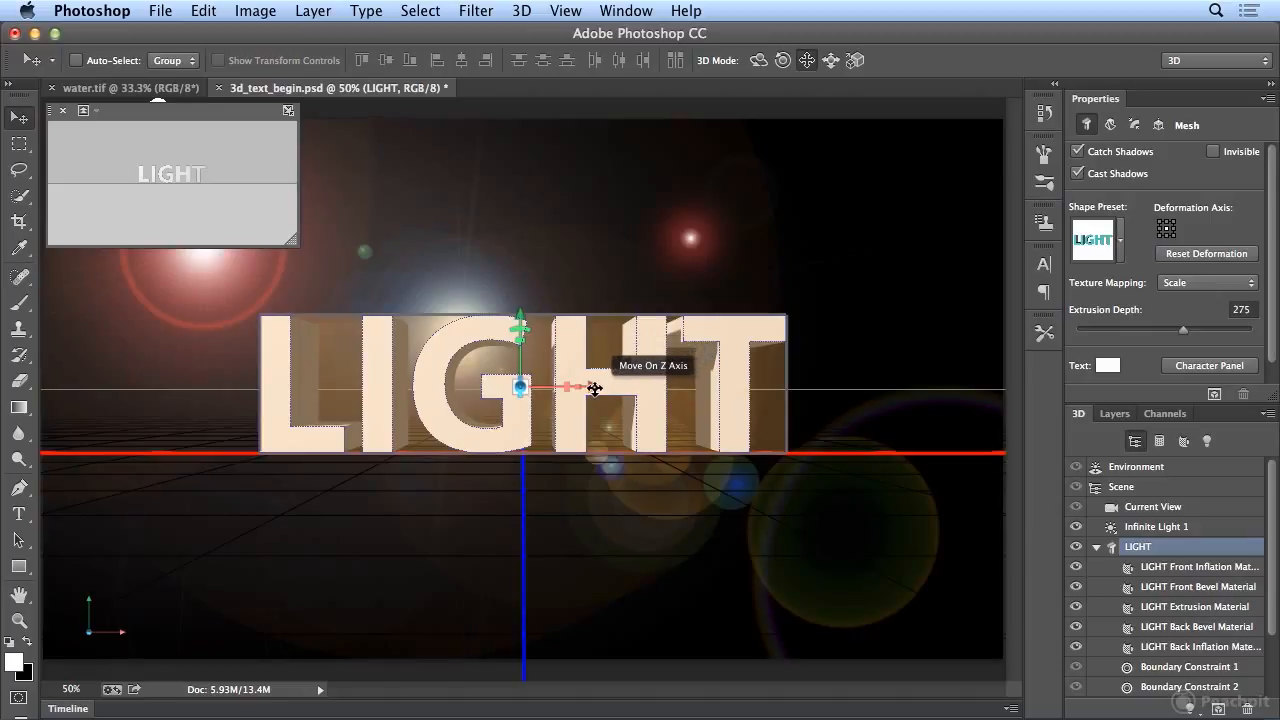
Step: Try the axis handles on the LIGHT mesh by scaling it along X and rotating it around its Z and Y axes
mouse_move(593, 386)
mouse_down()
mouse_move(575, 386)
mouse_move(745, 395)
mouse_move(570, 391)
mouse_up()
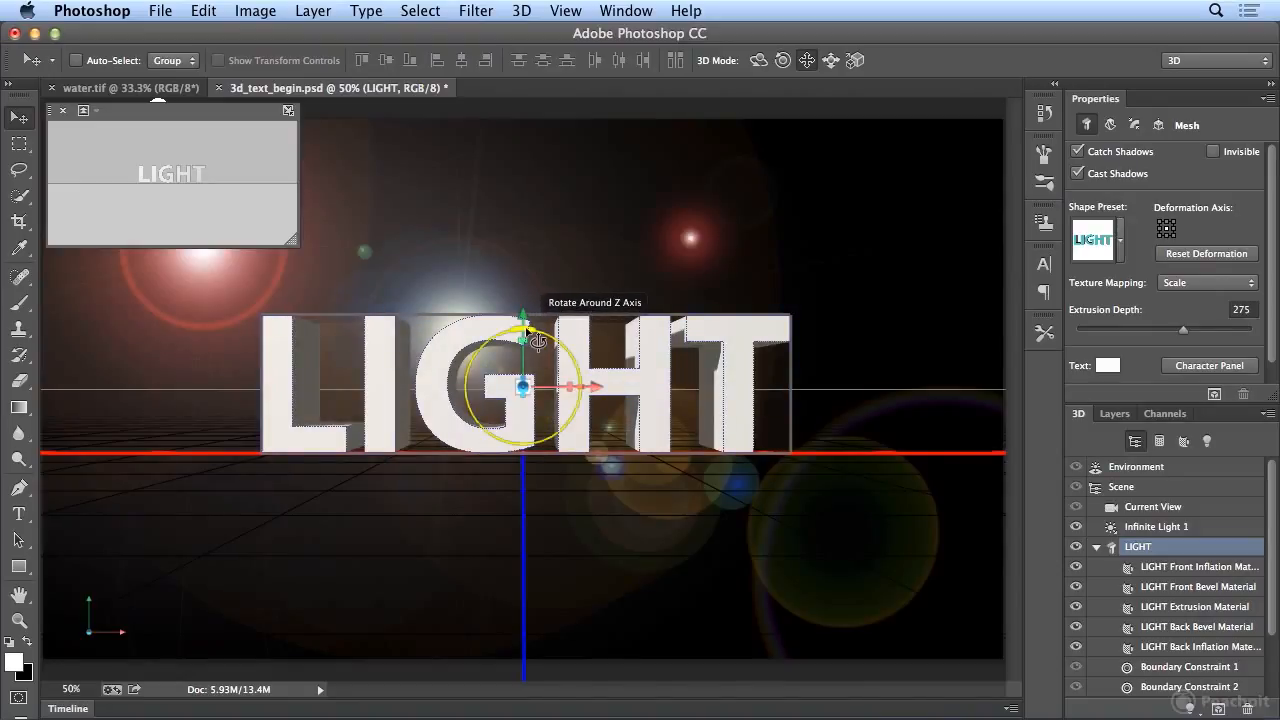
mouse_move(541, 338)
mouse_down()
mouse_move(522, 326)
mouse_move(551, 333)
mouse_move(533, 330)
mouse_up()
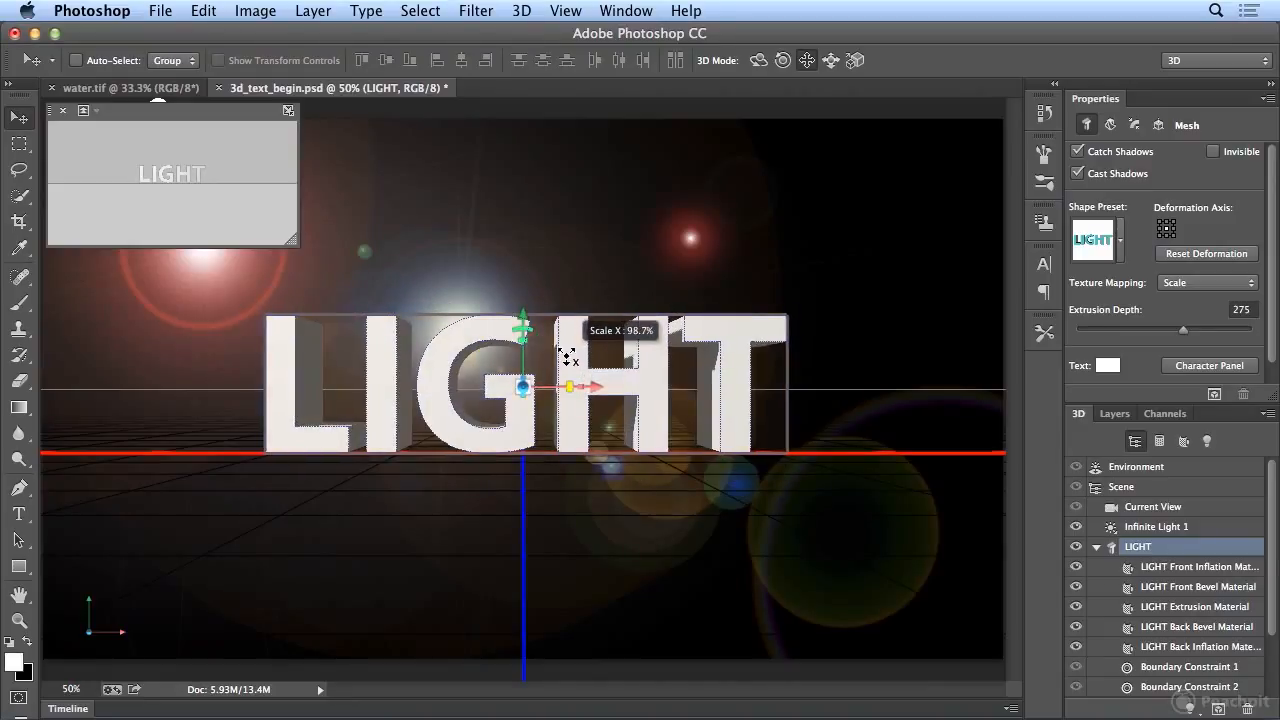
drag(585, 370, 575, 393)
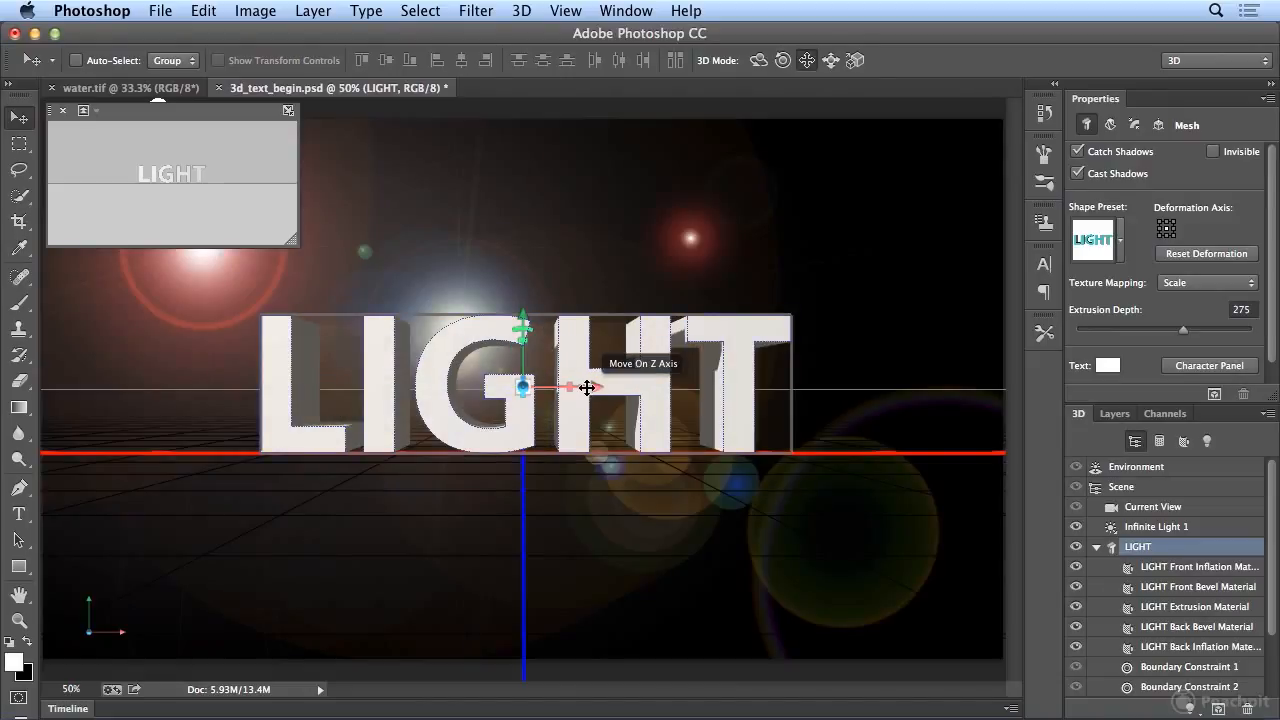
drag(590, 400, 508, 390)
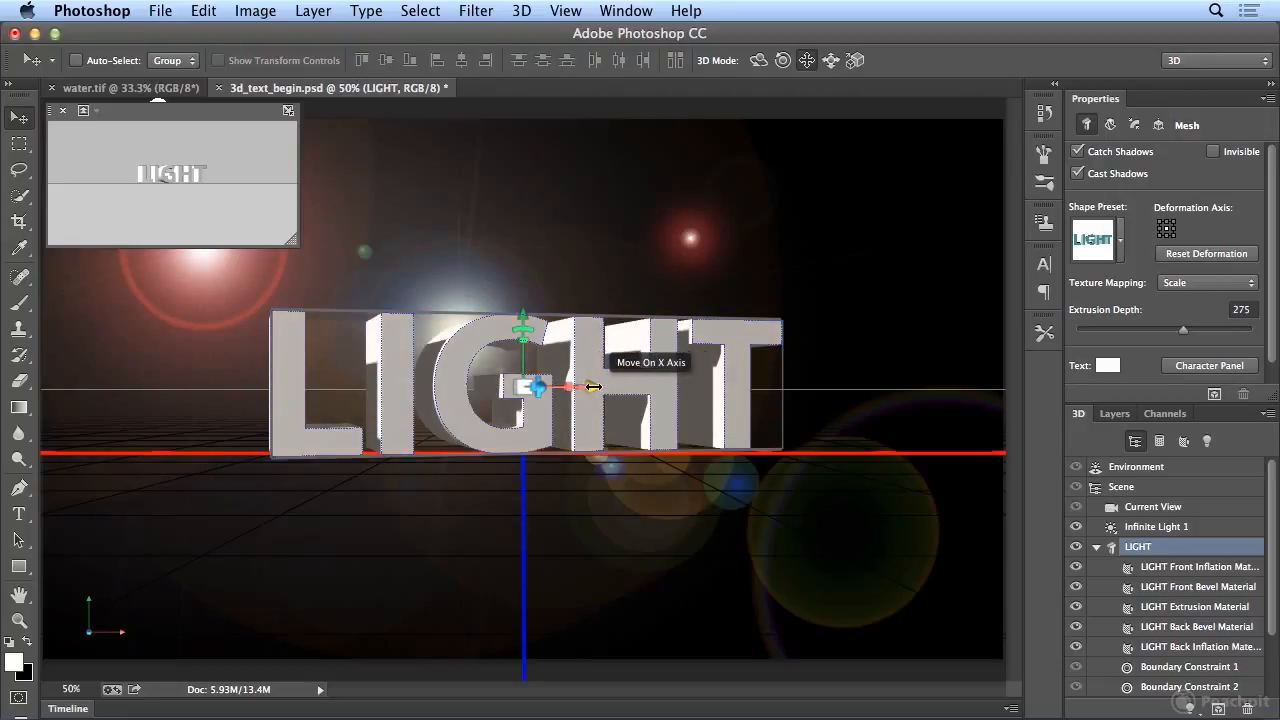
Step: Reposition the angled LIGHT mesh by moving it along its X and Y axes and pushing it back along Z
mouse_move(593, 387)
mouse_down()
mouse_move(516, 379)
mouse_move(580, 380)
mouse_up()
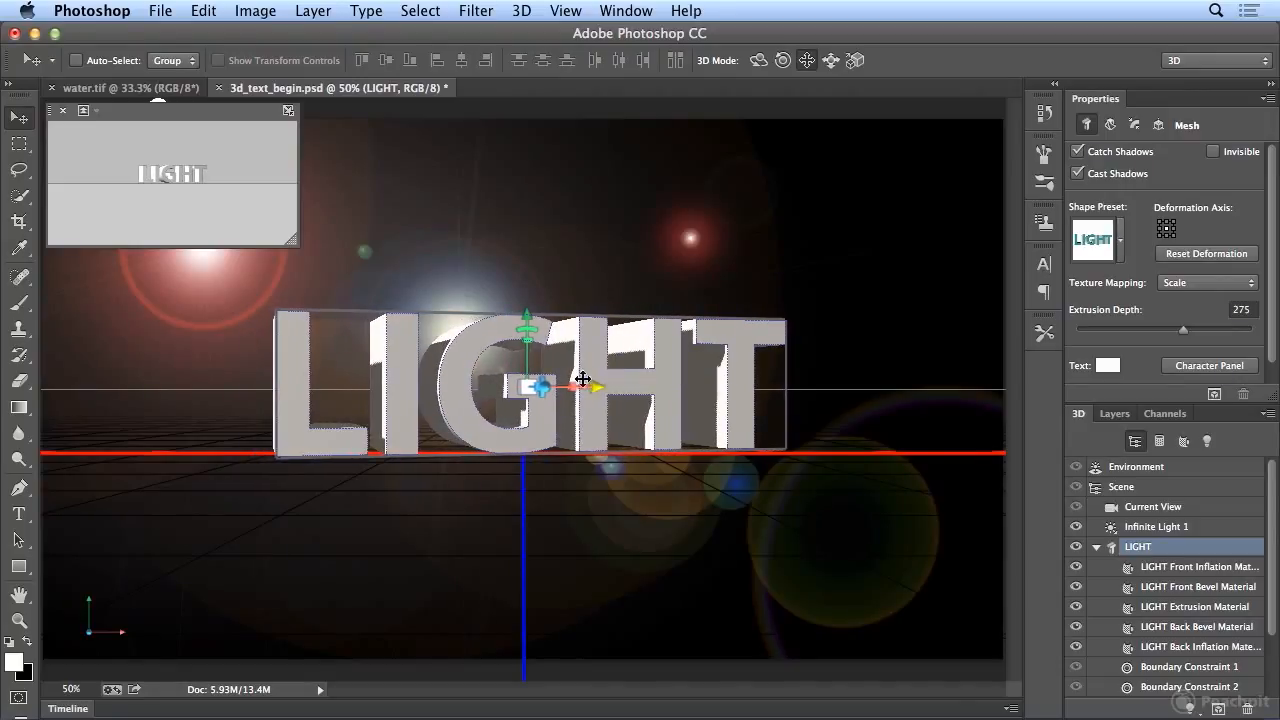
mouse_move(530, 316)
mouse_down()
mouse_move(530, 275)
mouse_move(531, 325)
mouse_up()
drag(577, 381, 577, 384)
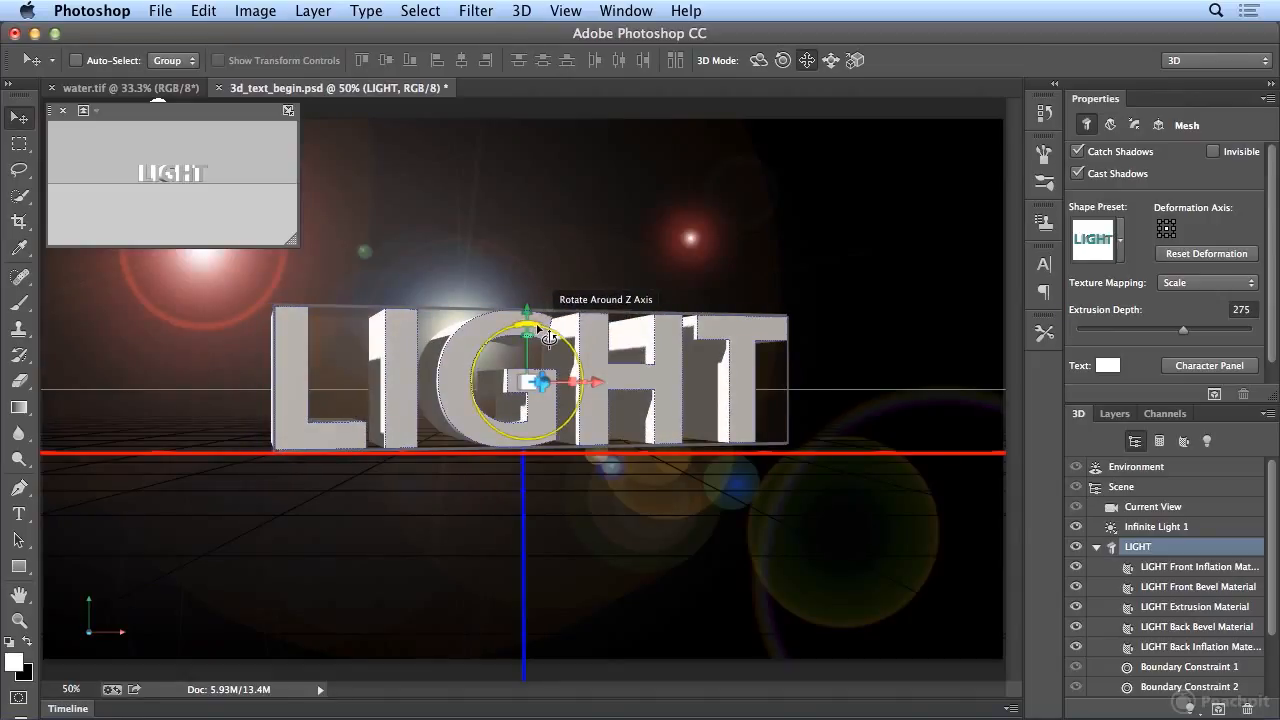
mouse_move(544, 337)
mouse_down()
mouse_move(528, 346)
mouse_move(536, 335)
mouse_up()
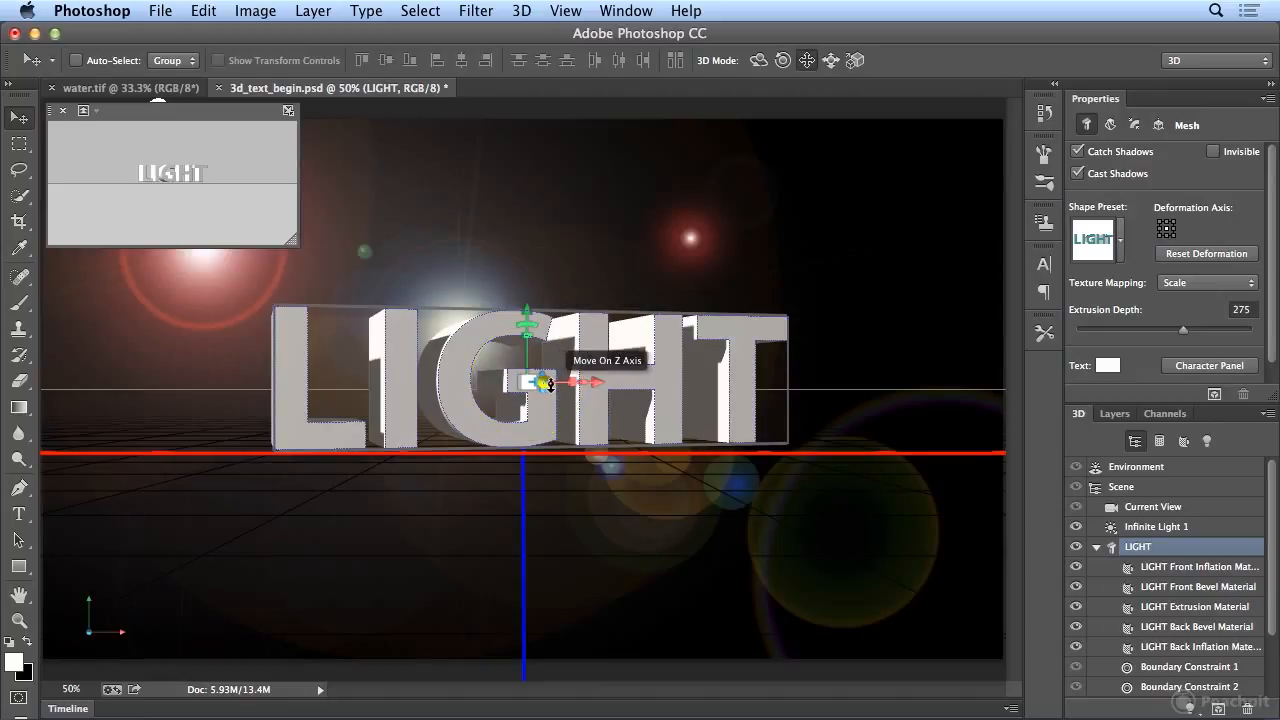
drag(544, 383, 512, 383)
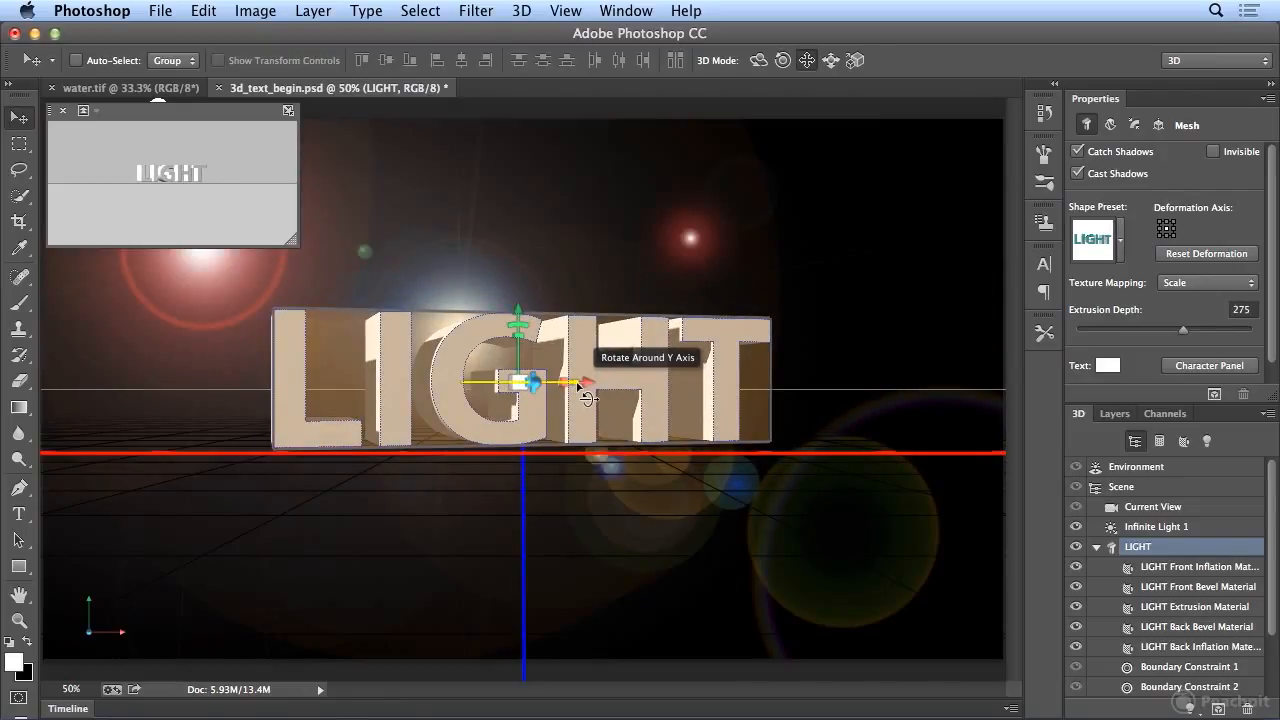
Step: Reselect the LIGHT mesh, scale it slightly along X and Y, and rotate it around Y to about 40.6°
key(super+z)
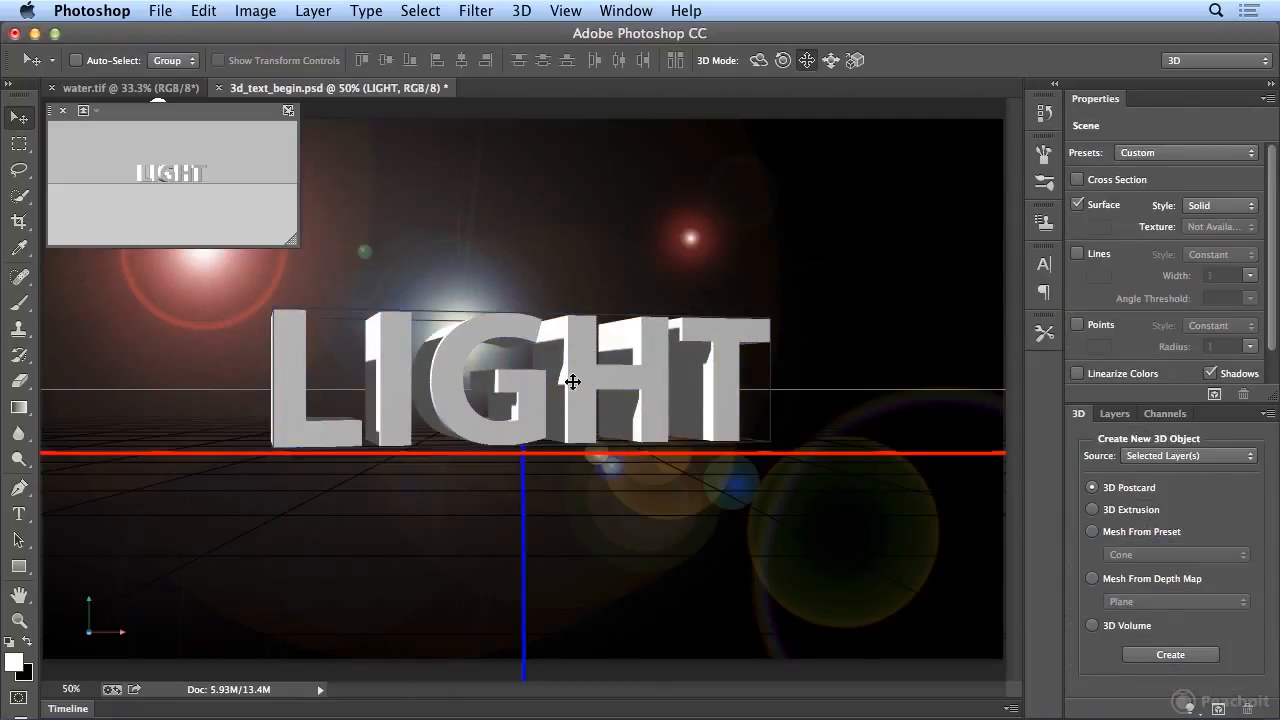
click(534, 383)
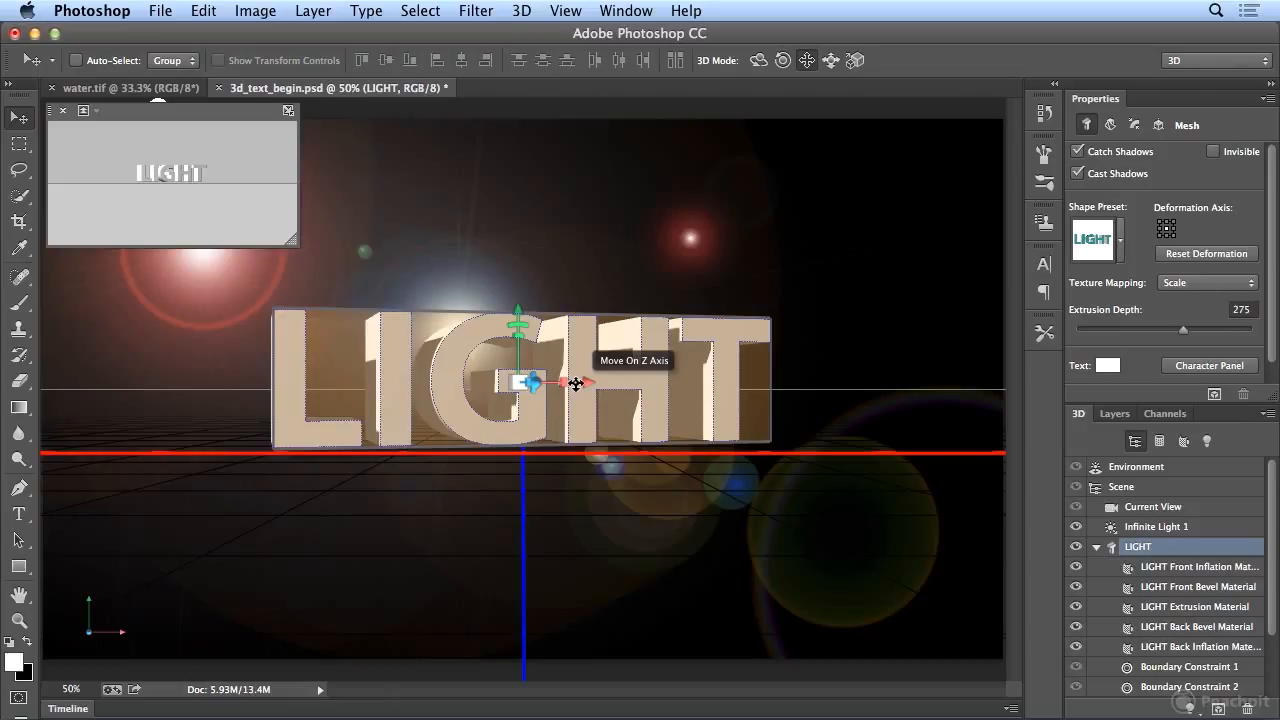
mouse_move(580, 384)
mouse_down()
mouse_move(545, 384)
mouse_move(569, 384)
mouse_up()
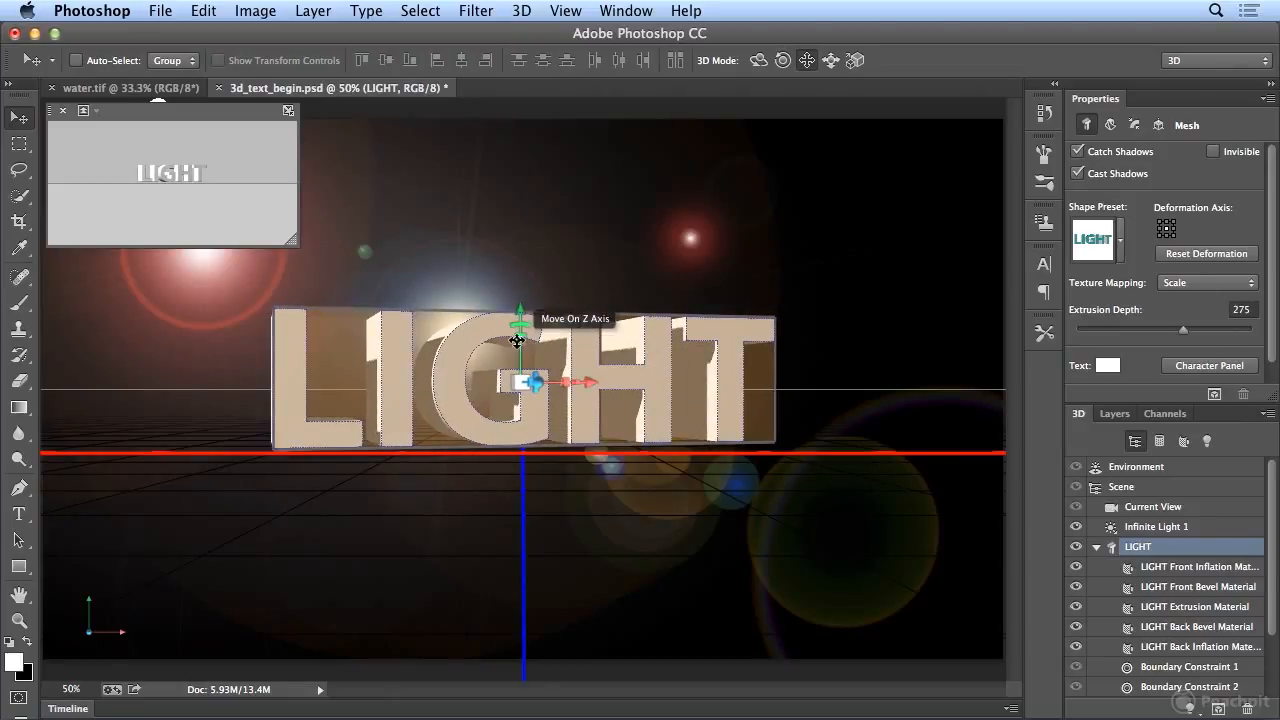
drag(541, 337, 524, 324)
drag(578, 385, 443, 390)
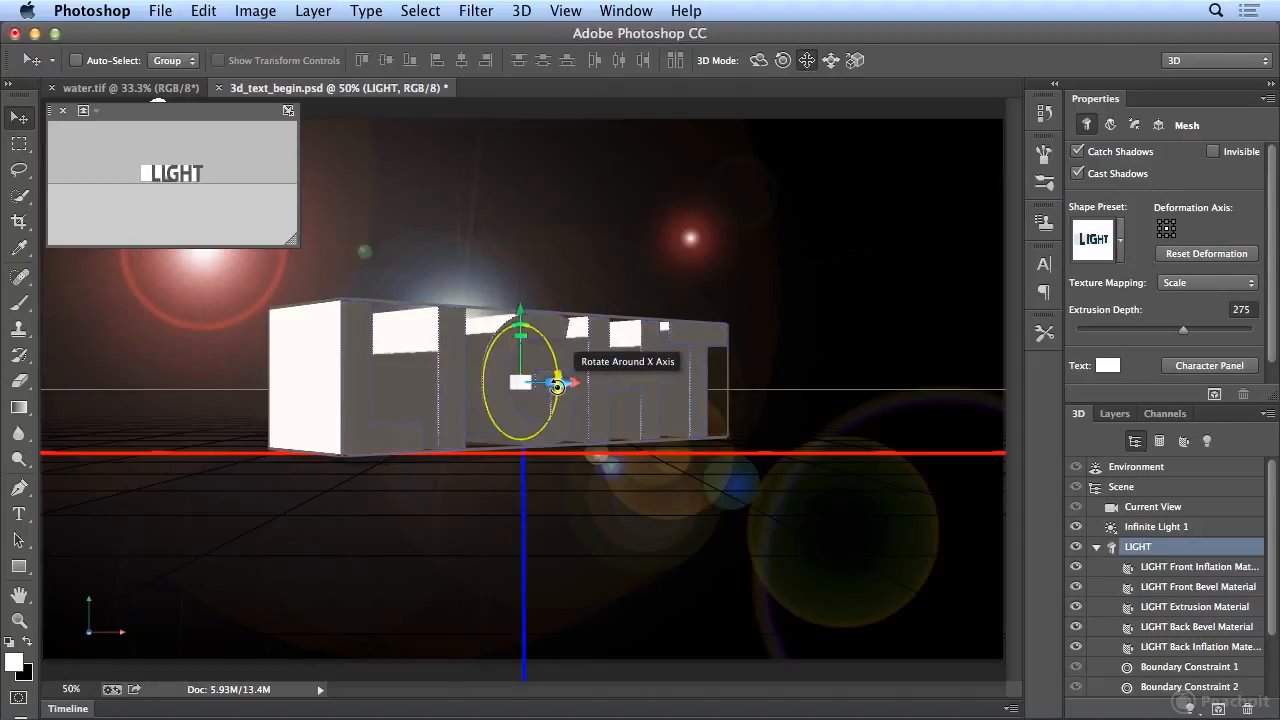
Step: Scale the LIGHT mesh along Z to about 68.2% and shift it along the X axis to about -31
drag(554, 385, 394, 388)
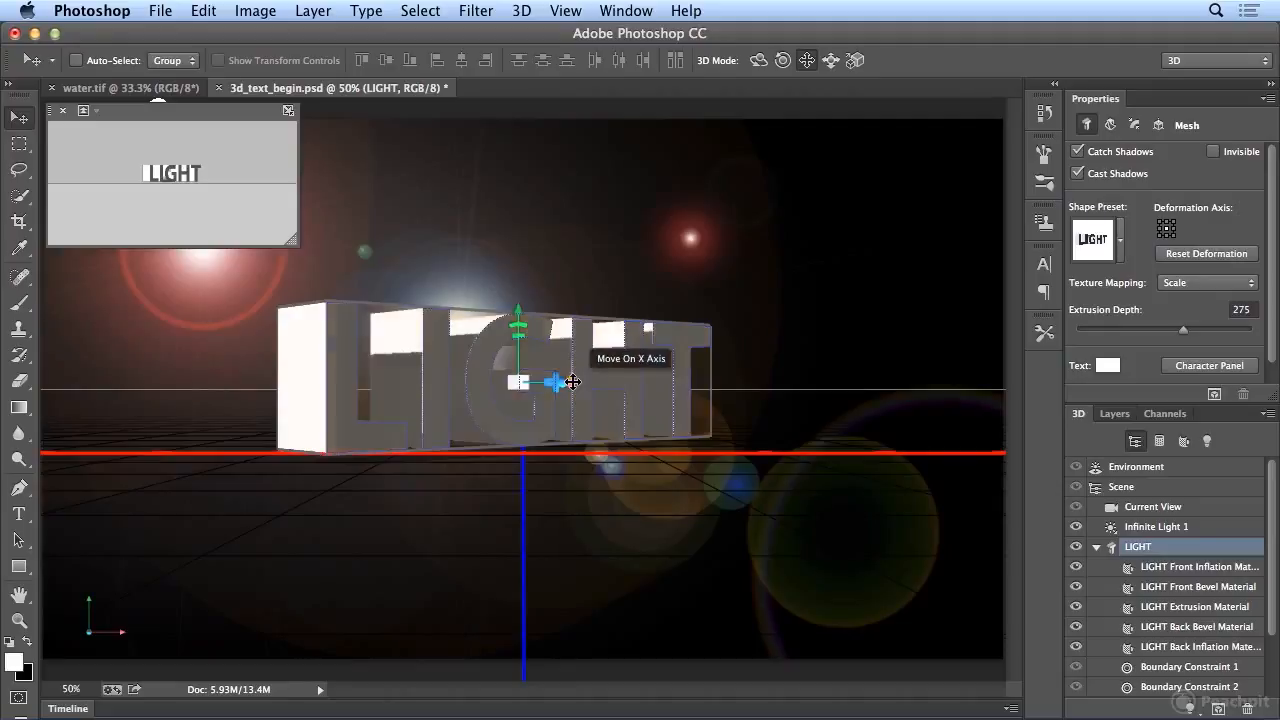
click(551, 375)
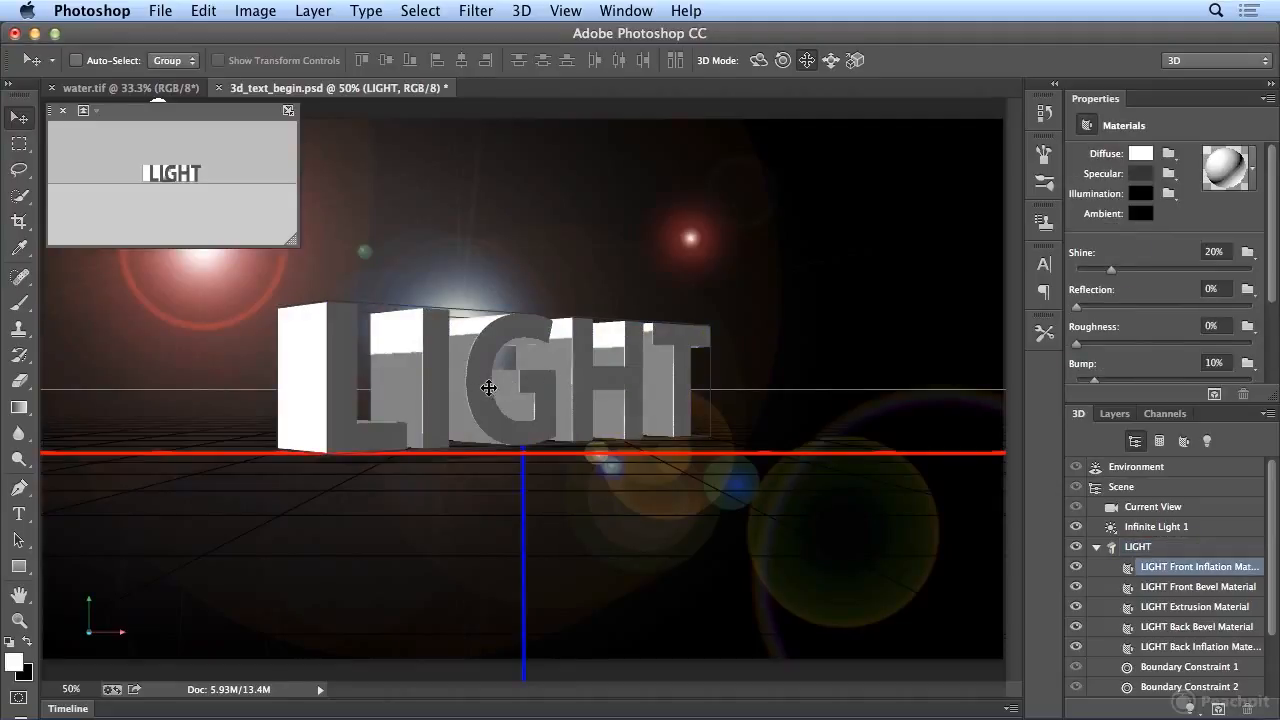
click(606, 397)
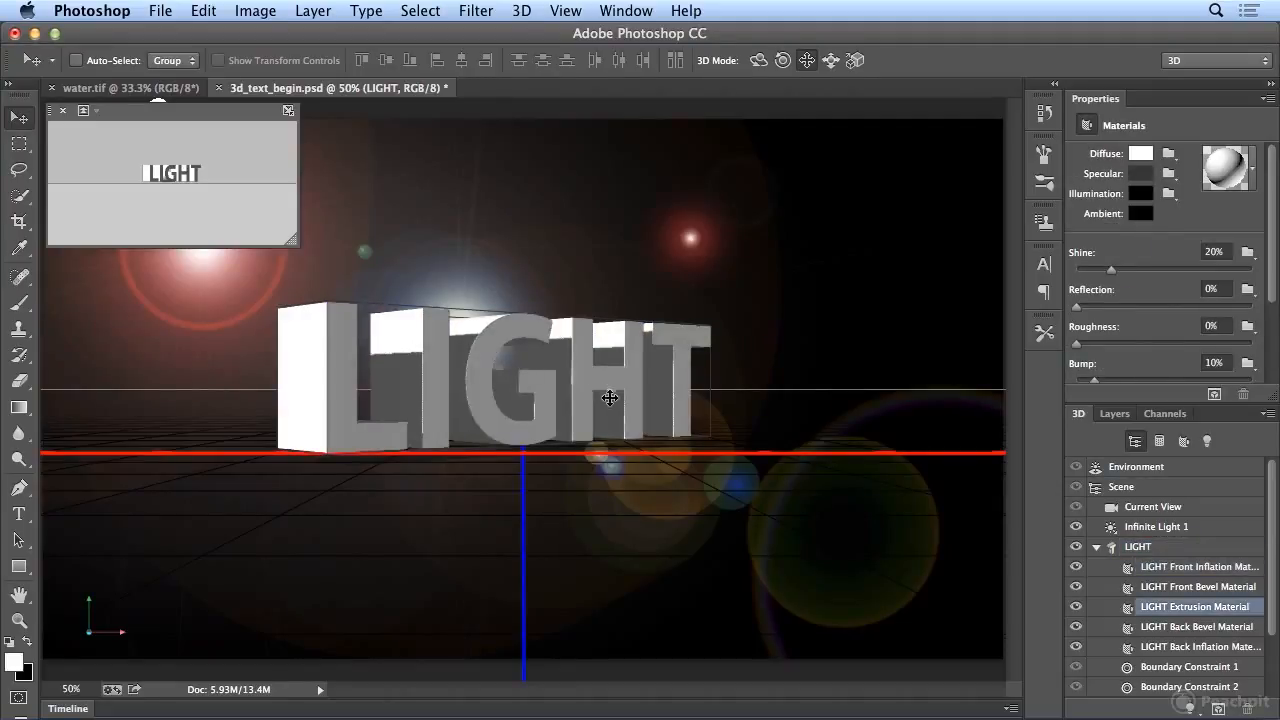
click(607, 399)
drag(556, 382, 544, 383)
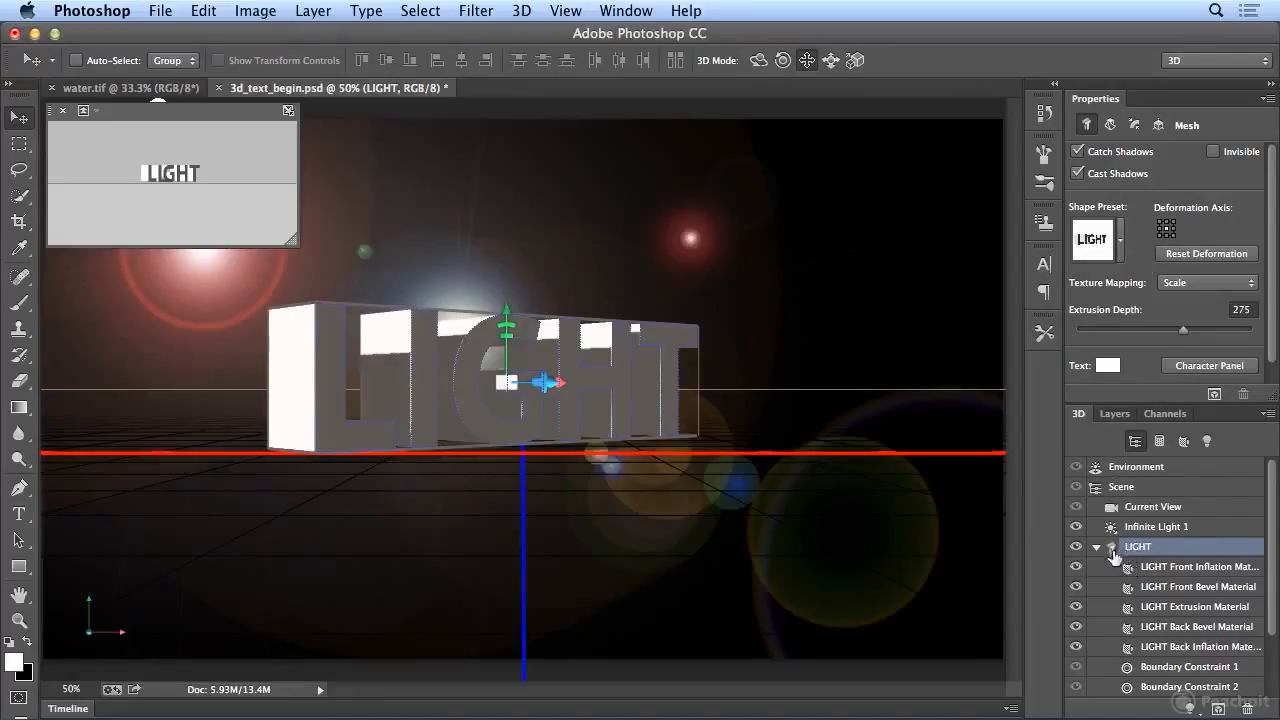
Step: Reset the LIGHT mesh's coordinates and repose it at about 17° around Y and a Y position of about 124
click(1159, 125)
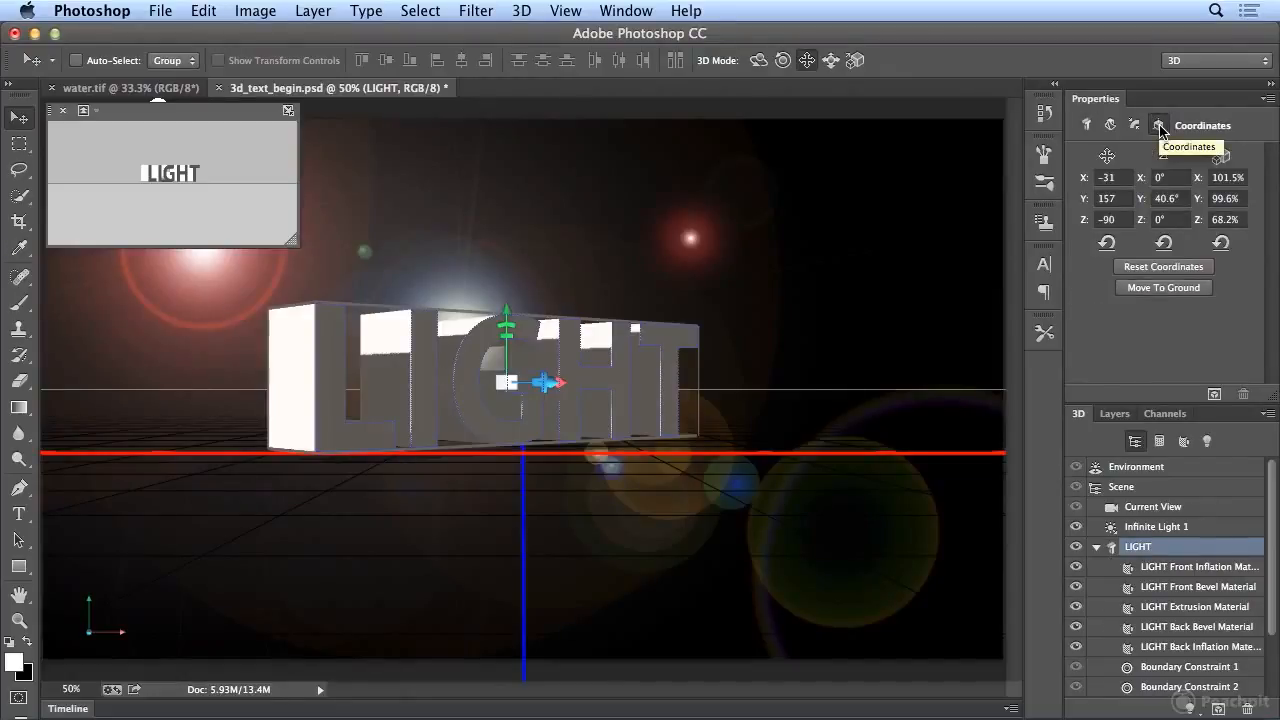
click(1165, 268)
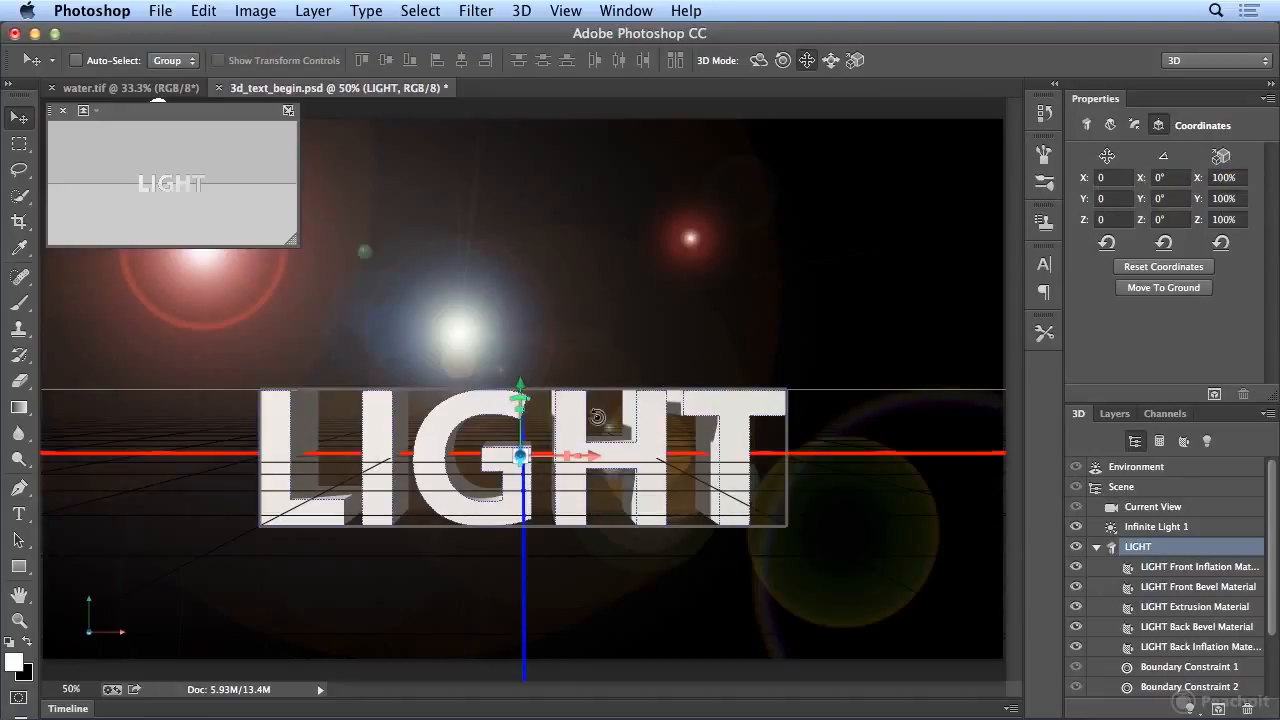
drag(583, 455, 527, 520)
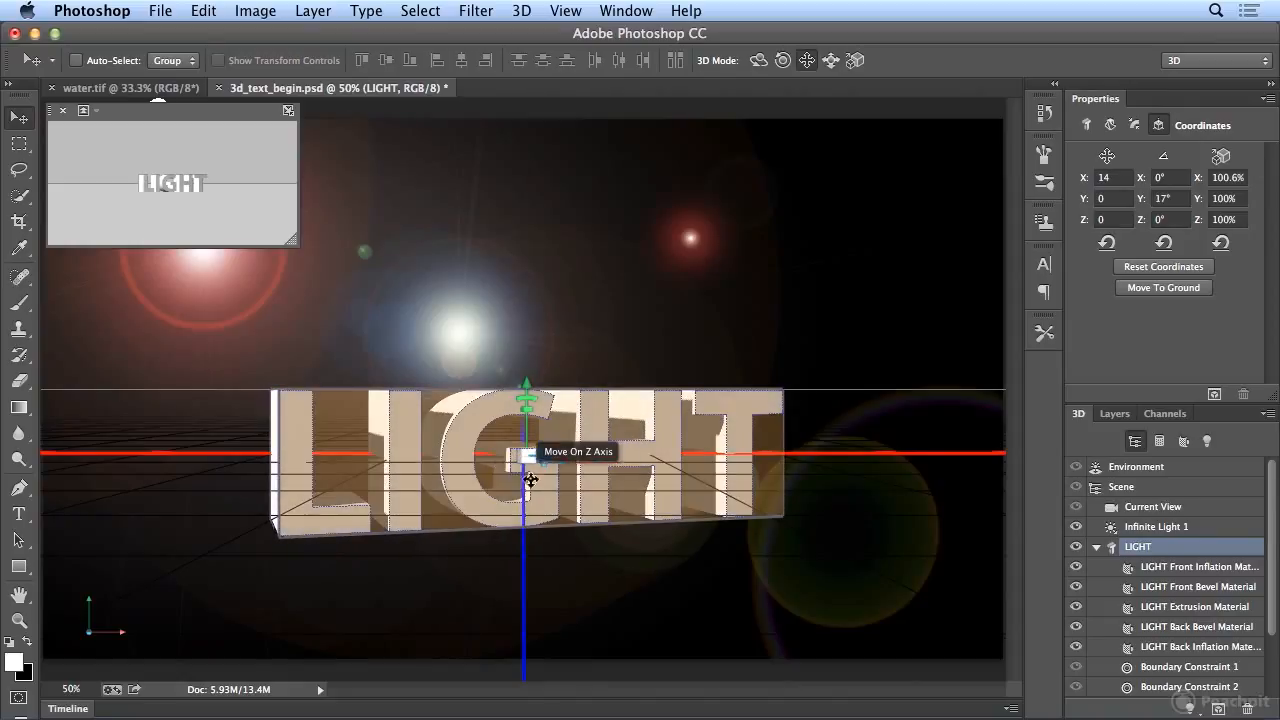
drag(527, 385, 528, 355)
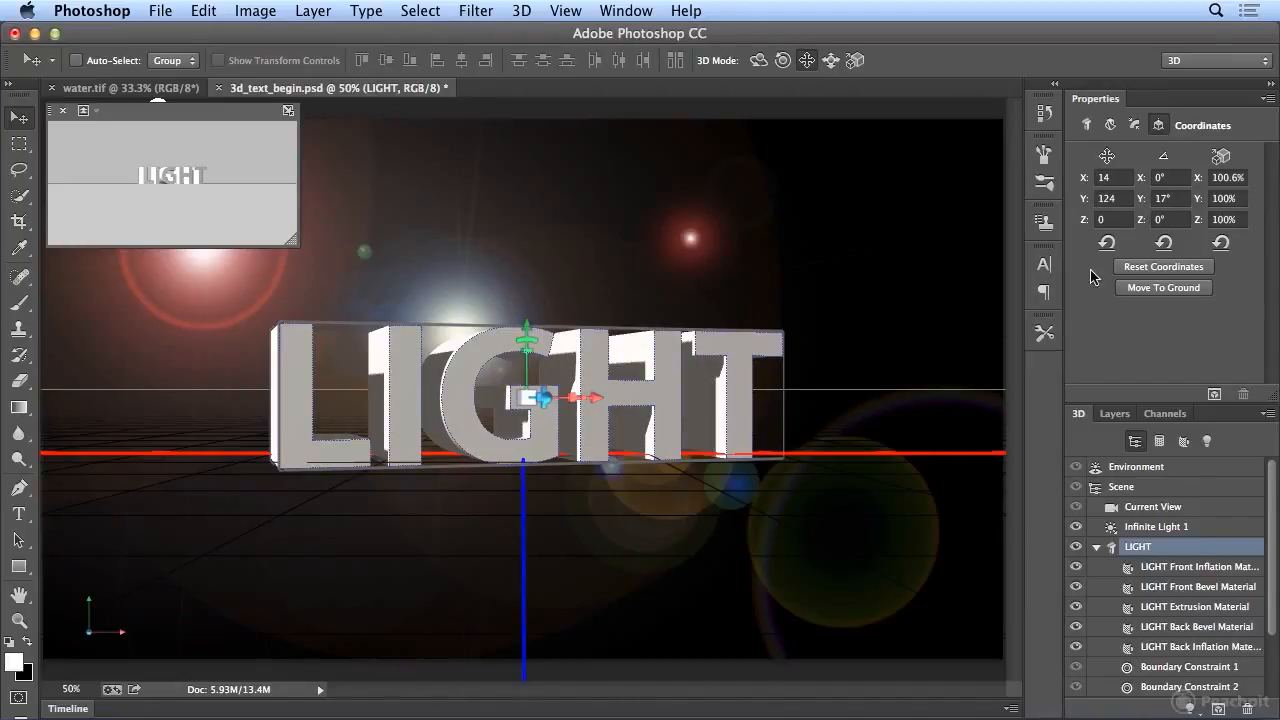
Step: Review the LIGHT mesh's shadow options and try two inflated shape presets on the text
click(1085, 127)
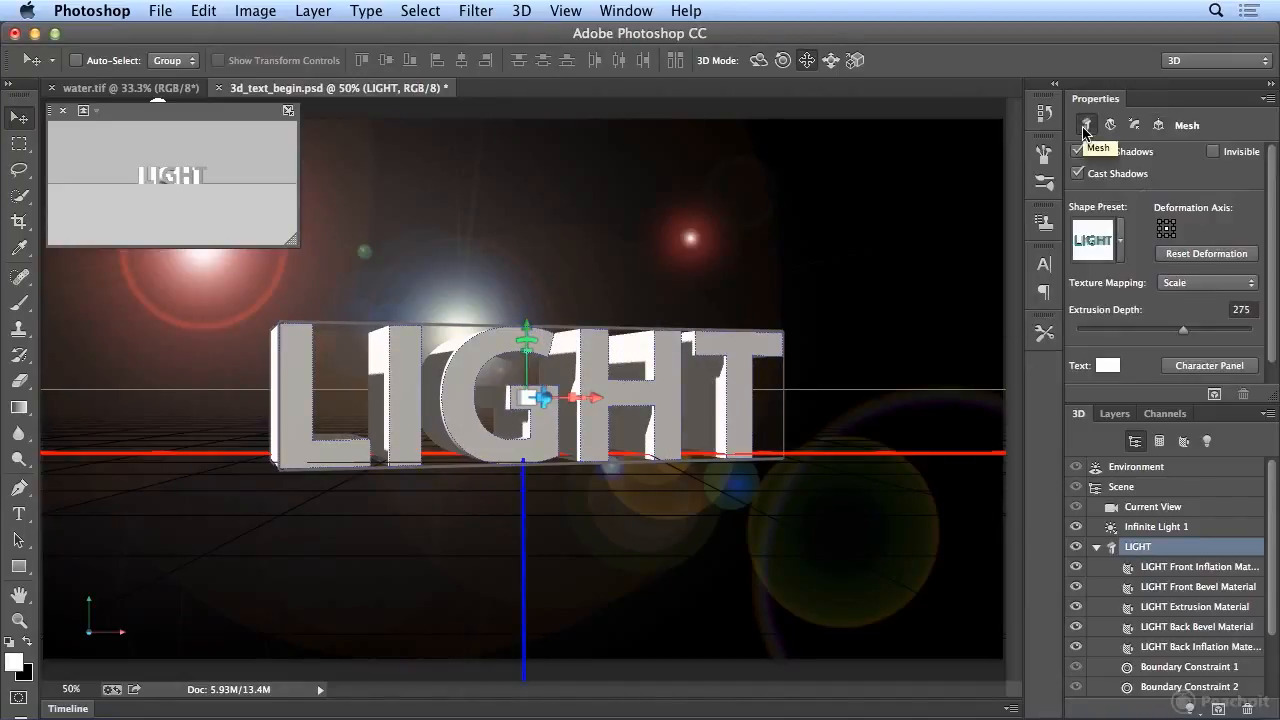
click(1124, 157)
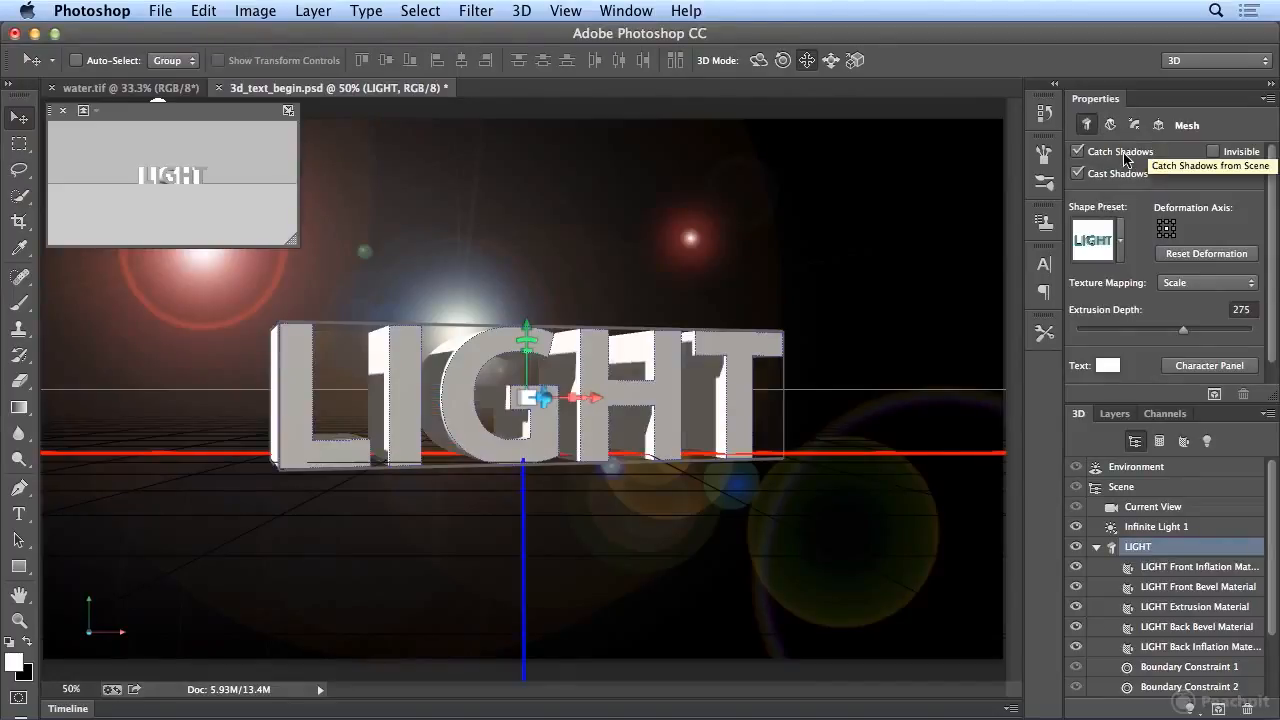
click(1124, 157)
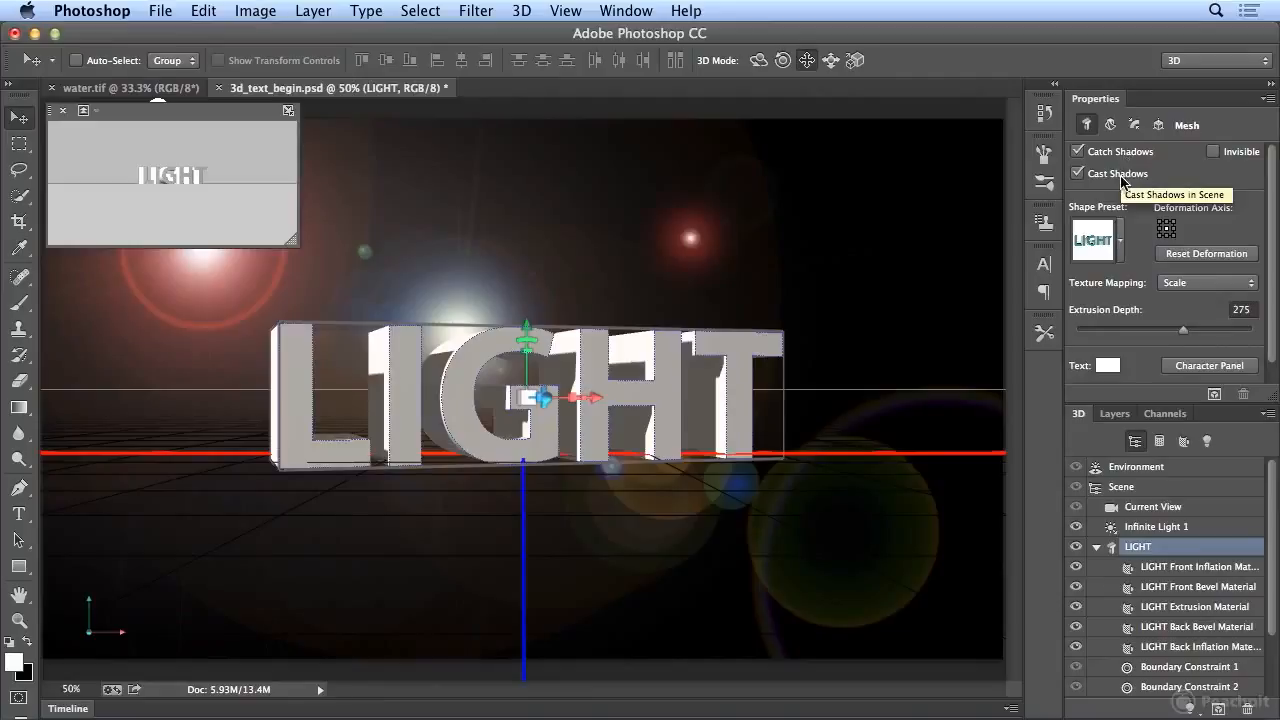
click(1120, 178)
click(1122, 255)
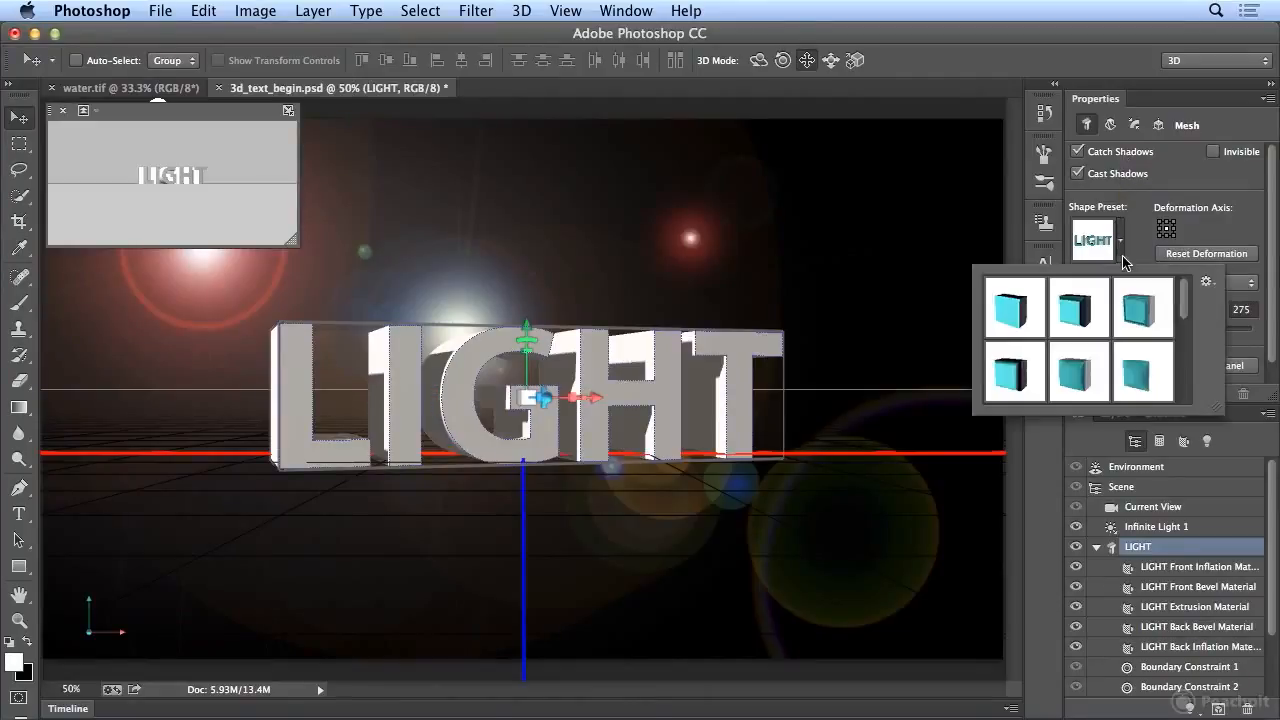
click(1087, 384)
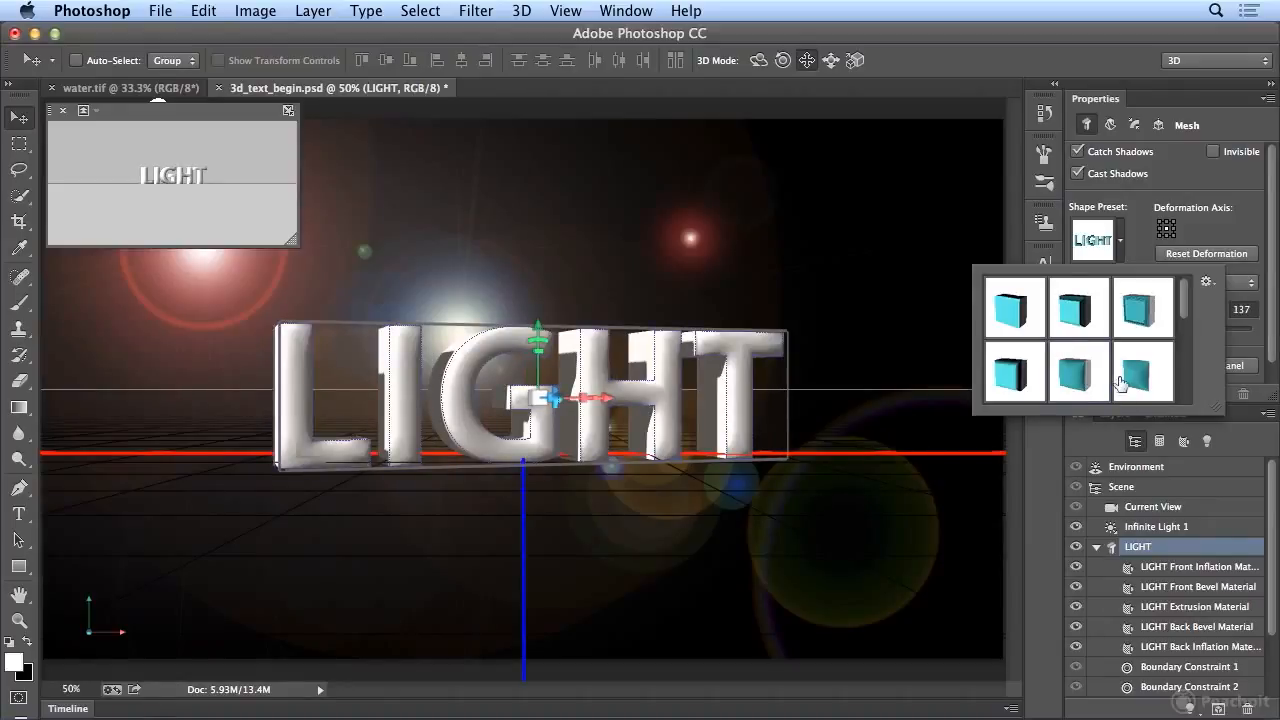
click(1130, 383)
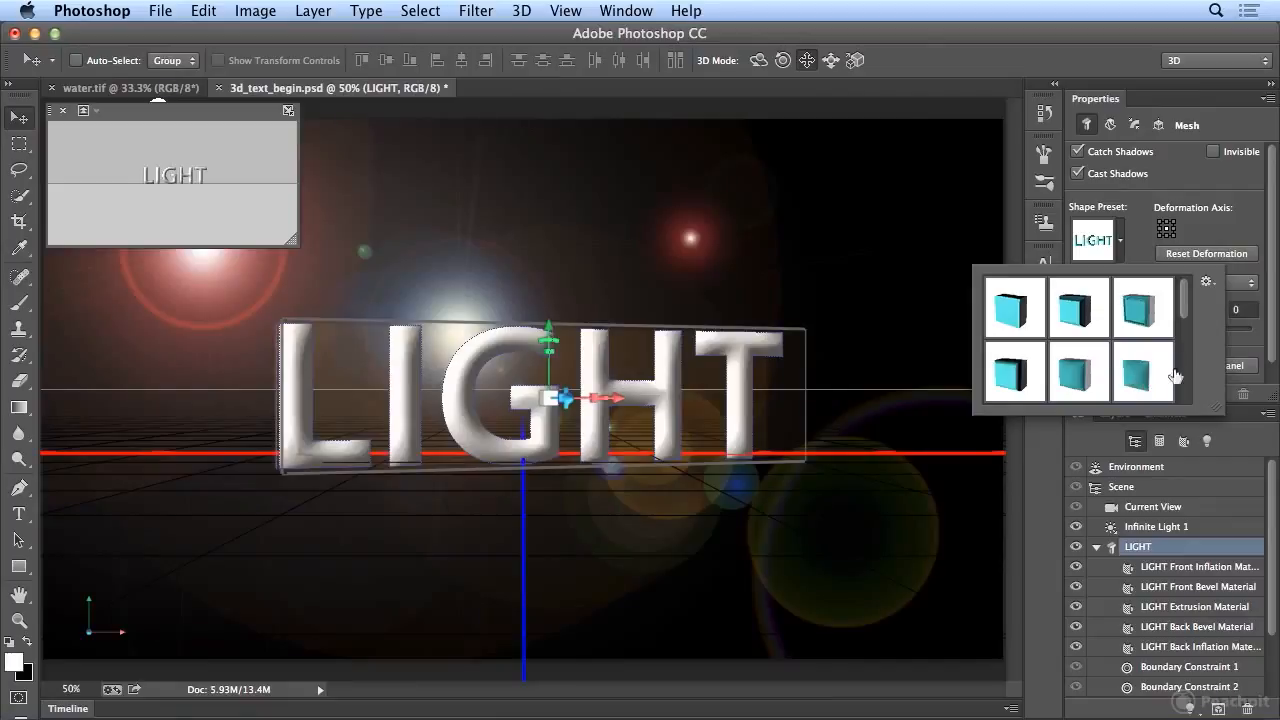
Step: Try the curved bend shape preset on the LIGHT mesh and rotate the result about -70° around the Z axis
scroll(1190, 385, down, 2)
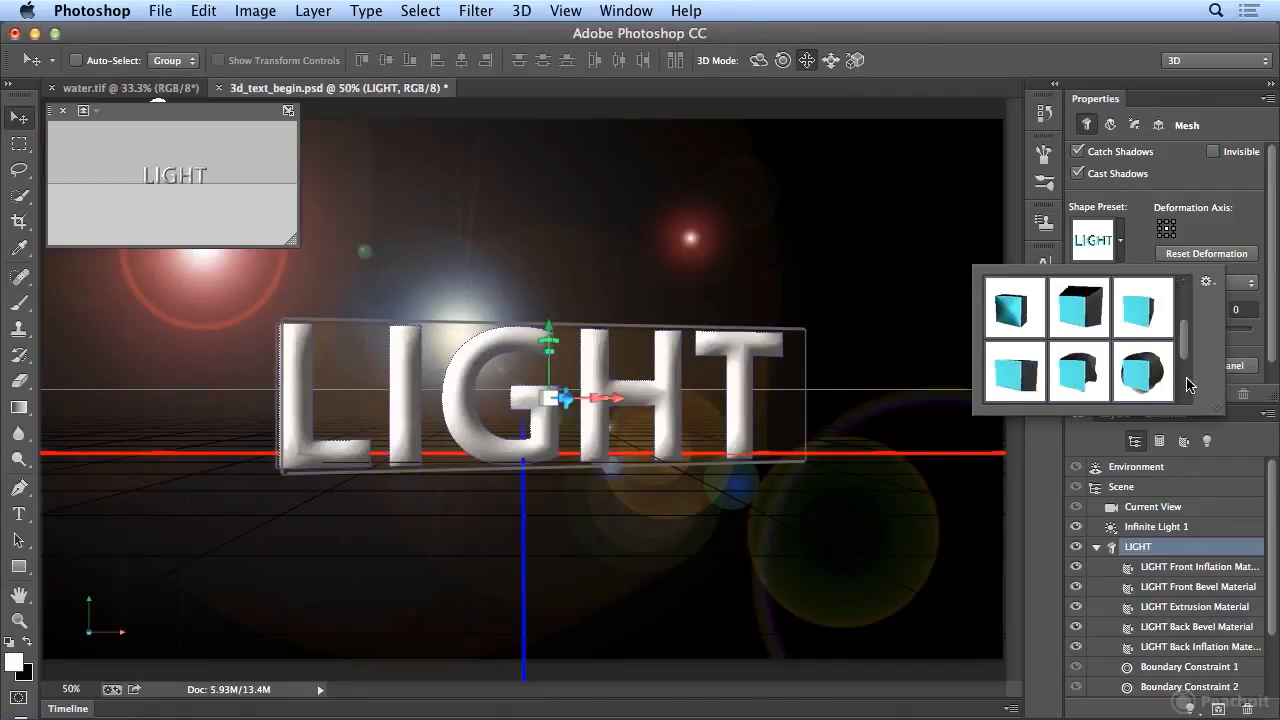
click(1088, 386)
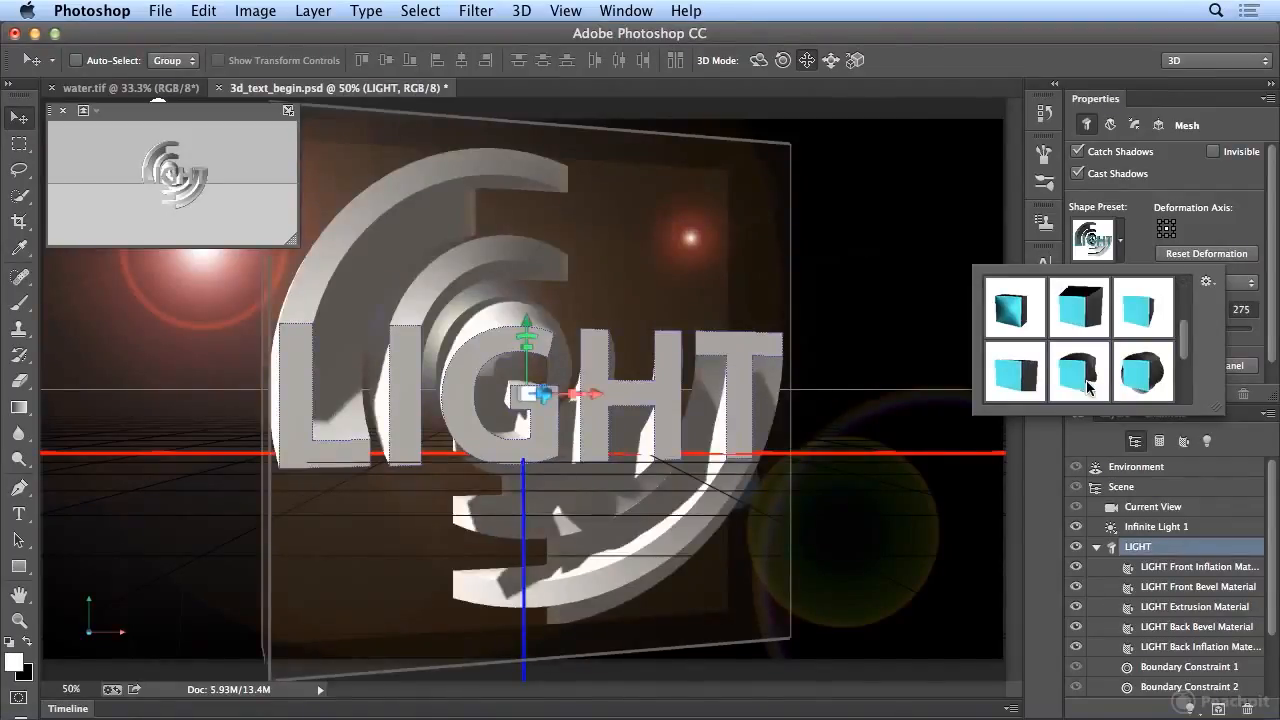
drag(594, 396, 560, 396)
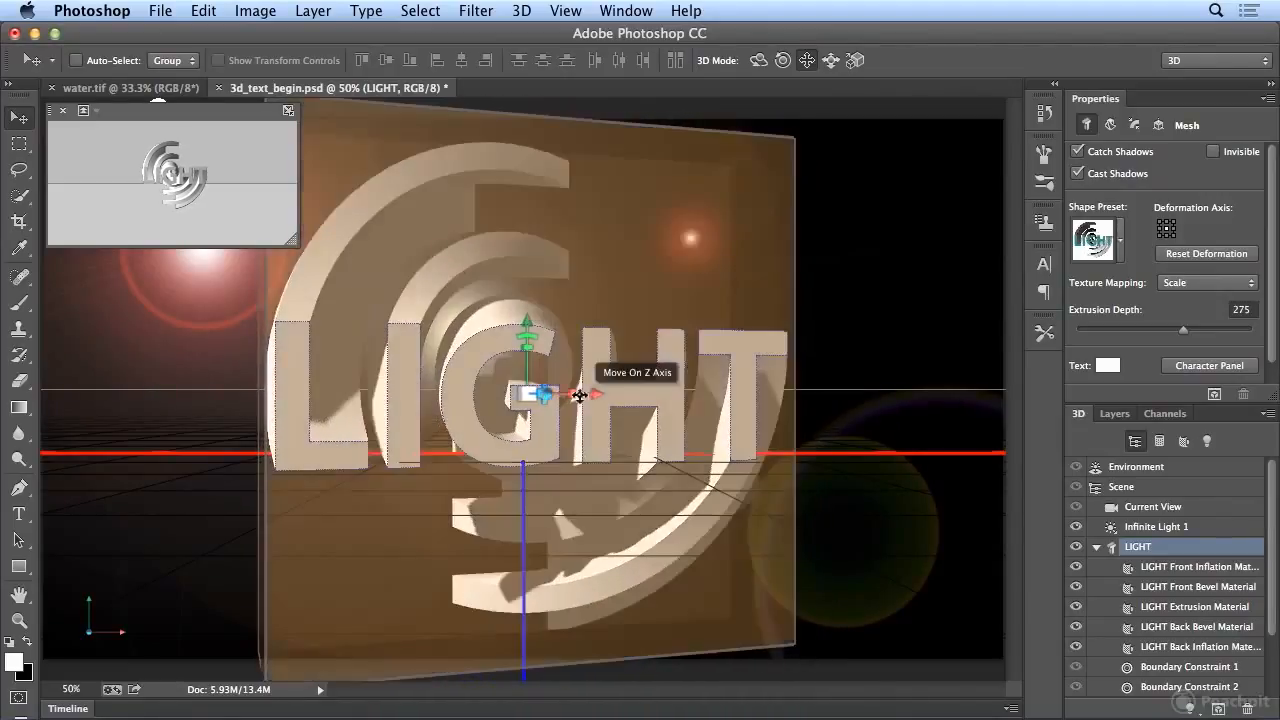
drag(545, 335, 486, 376)
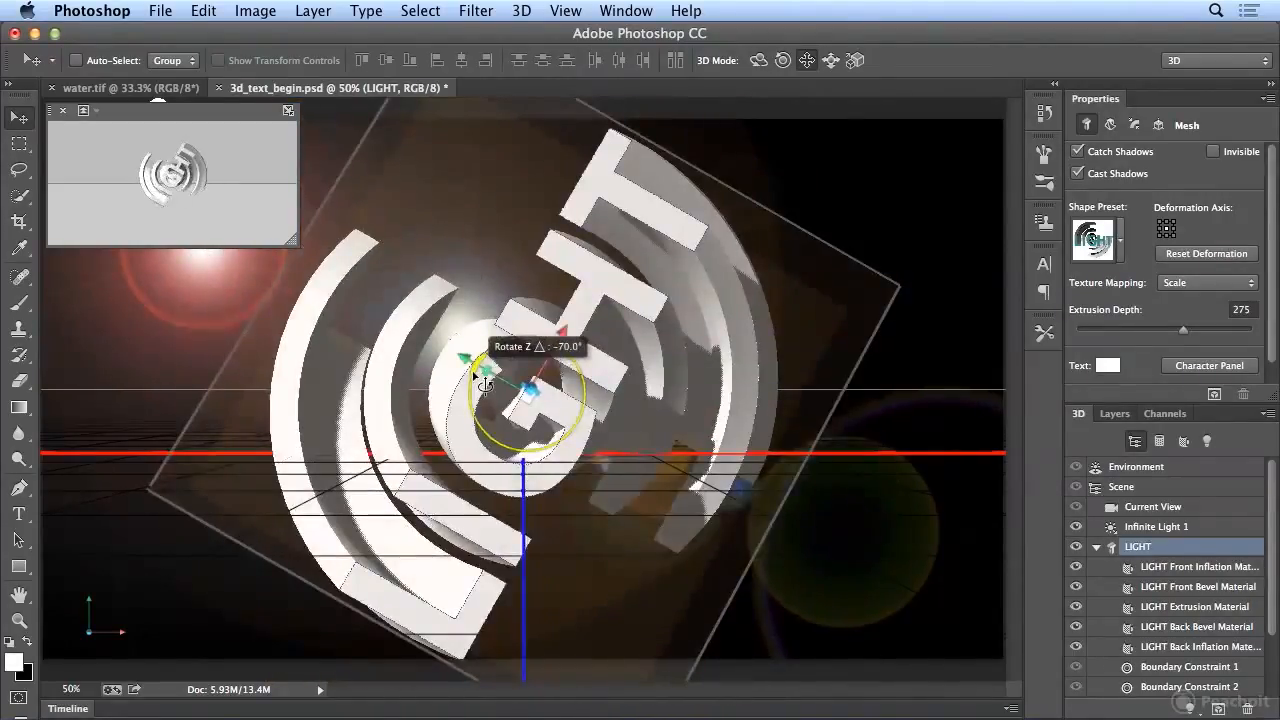
Step: Replace the bent shape with the first shape preset, a plain straight extrusion 137 deep
click(1121, 250)
scroll(1182, 304, down, 1)
scroll(1182, 304, up, 1)
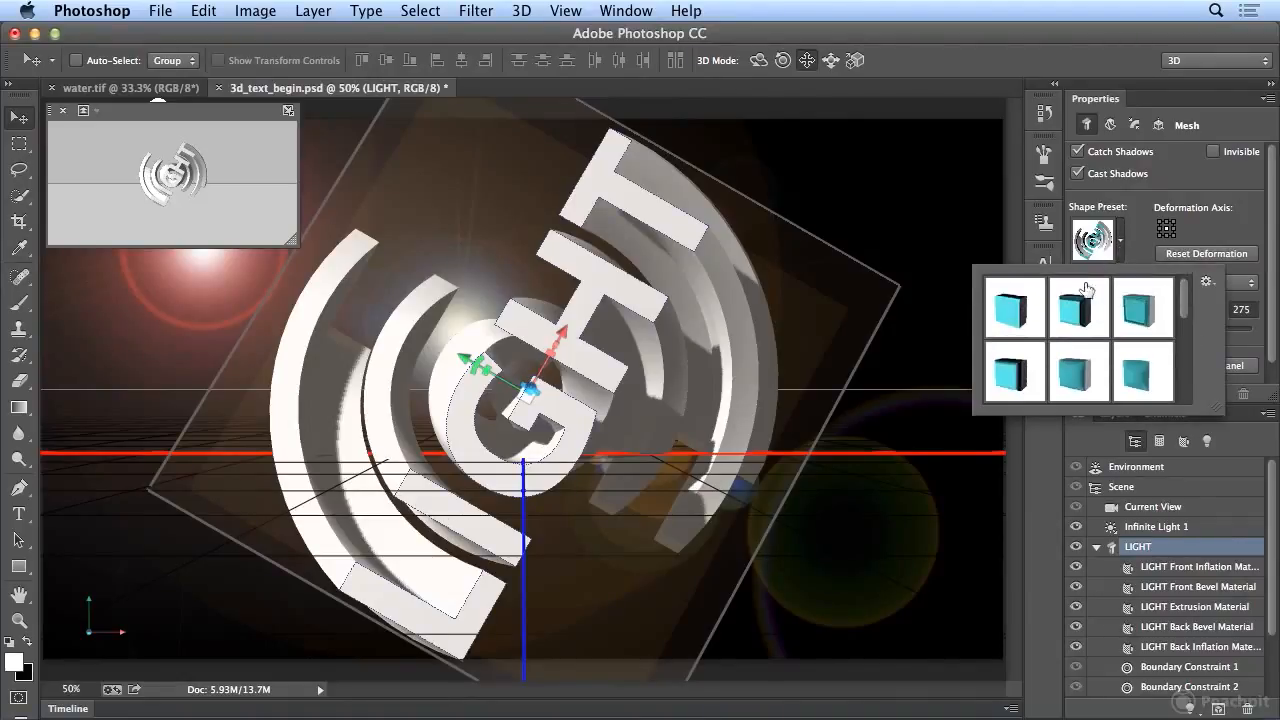
click(1018, 308)
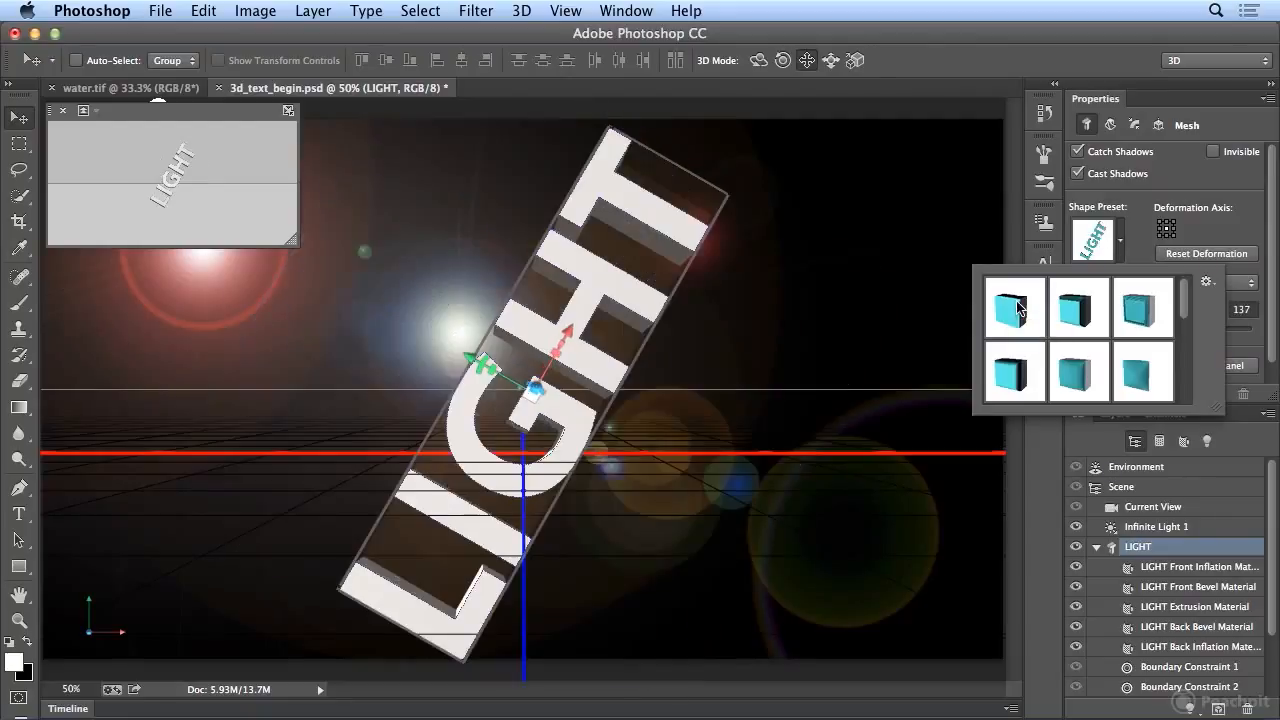
Step: Reset the LIGHT mesh's coordinates and pose it at about 19.9° around Y with a Y position of about 100
click(1158, 125)
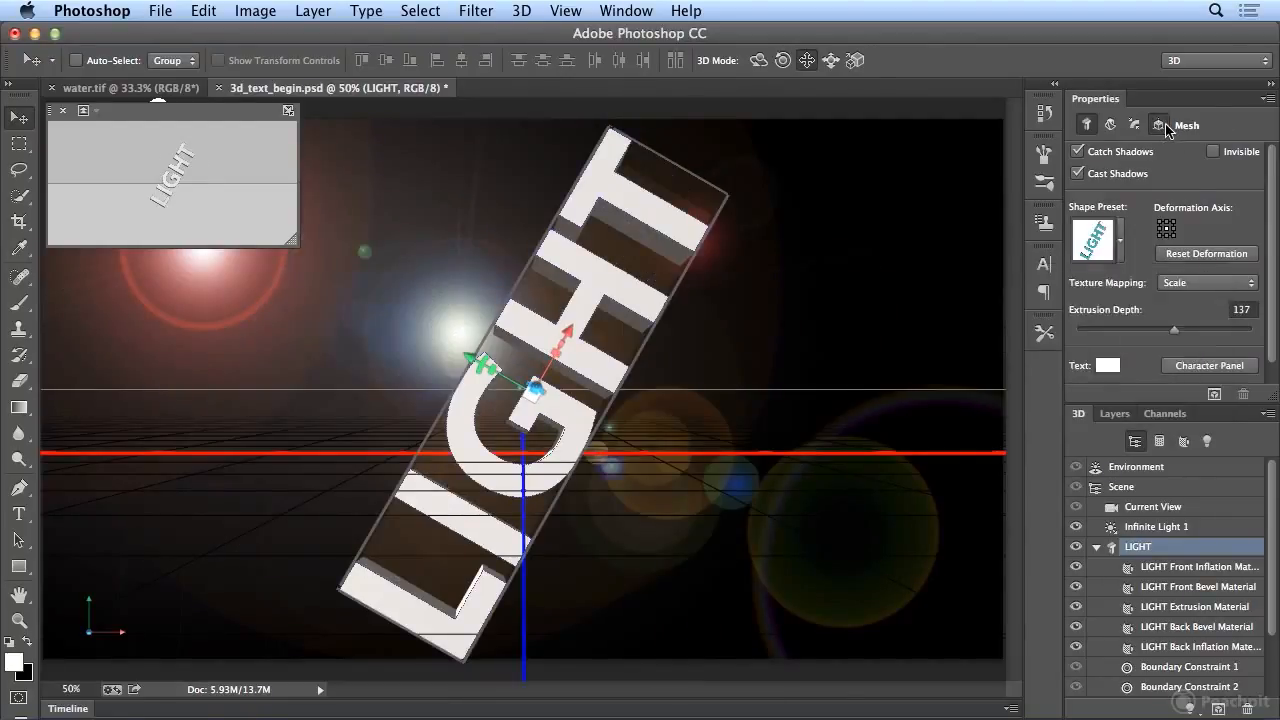
click(1158, 125)
click(1176, 268)
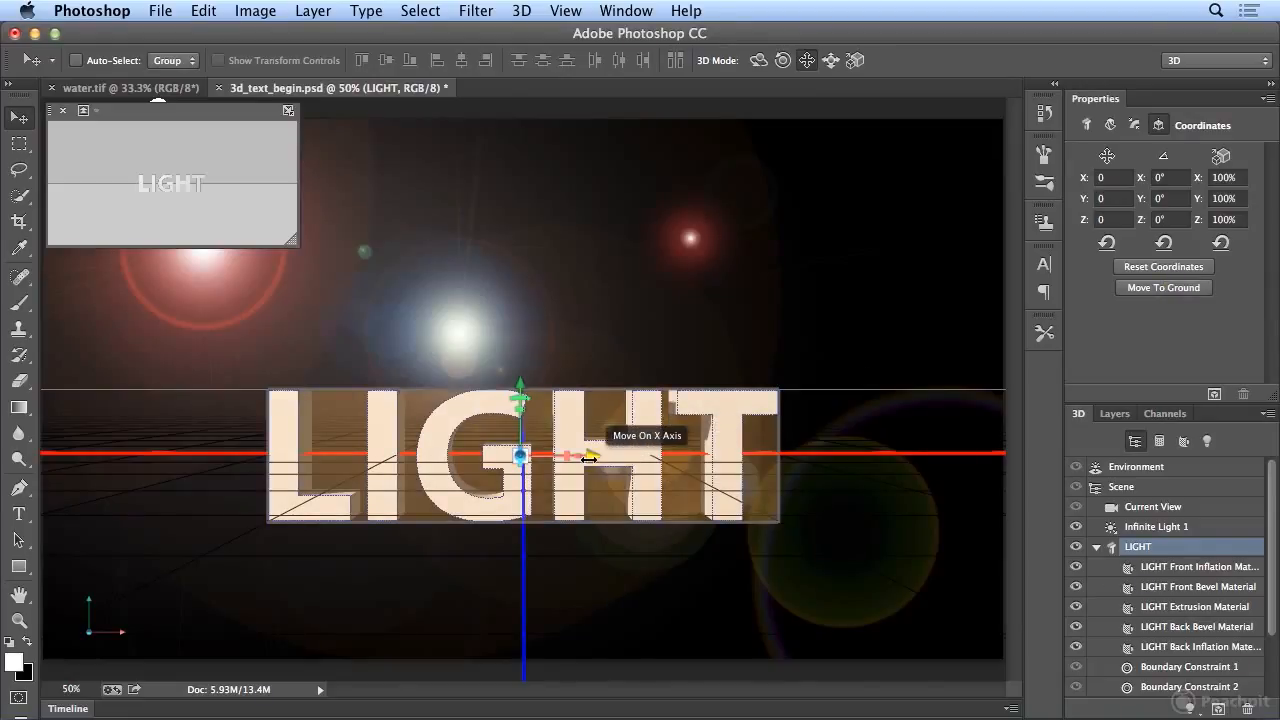
drag(580, 462, 515, 458)
drag(523, 391, 530, 425)
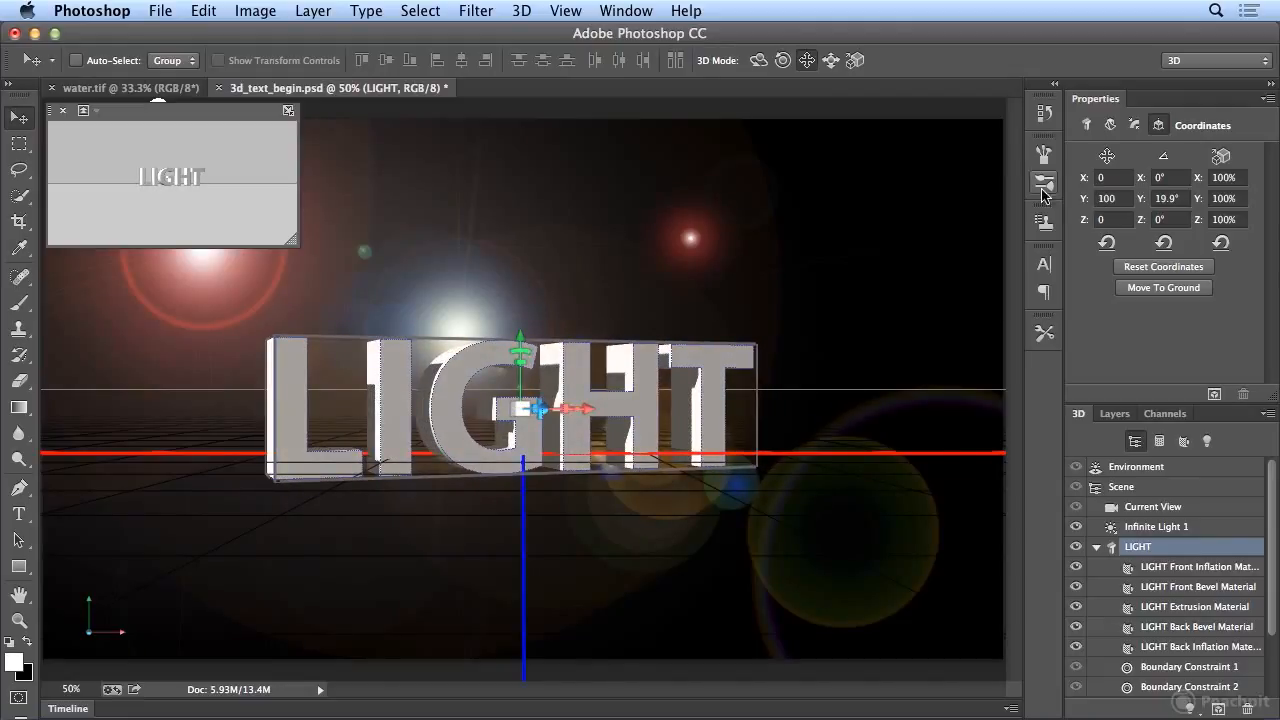
Step: Review the LIGHT mesh's extrusion and shape preset options, and set its deformation taper to 102%
click(1087, 125)
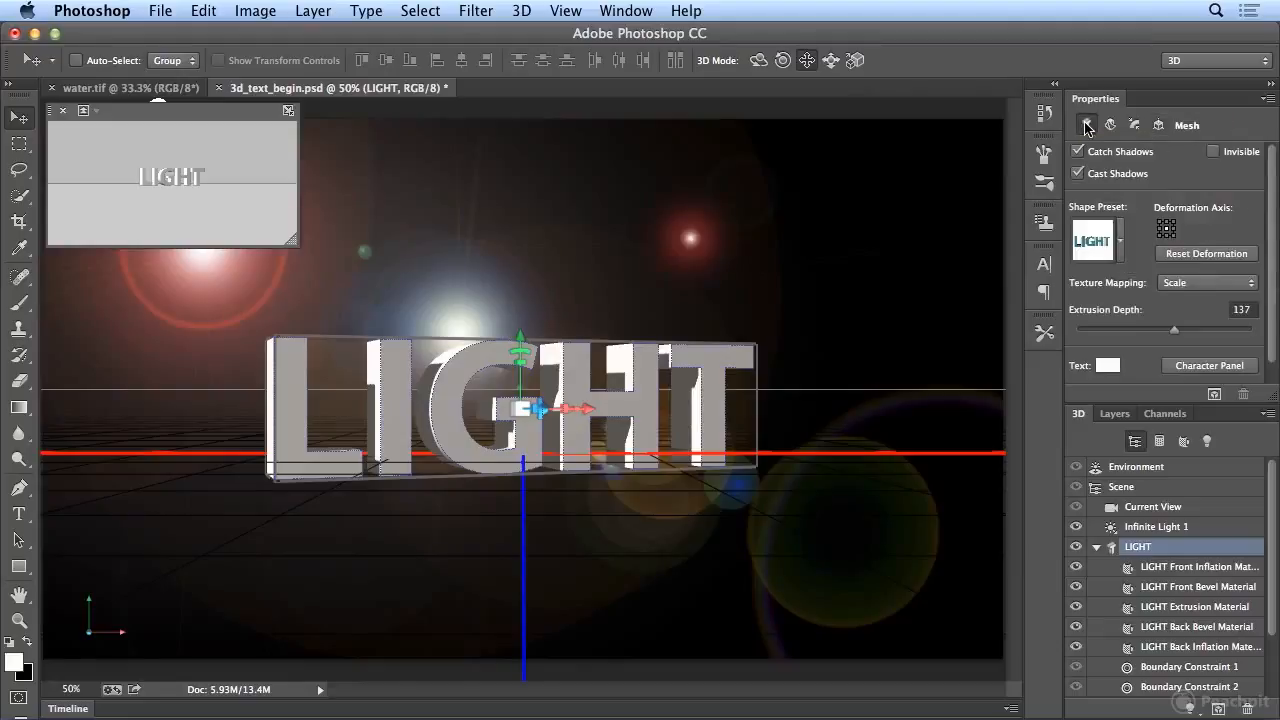
drag(1274, 289, 1274, 334)
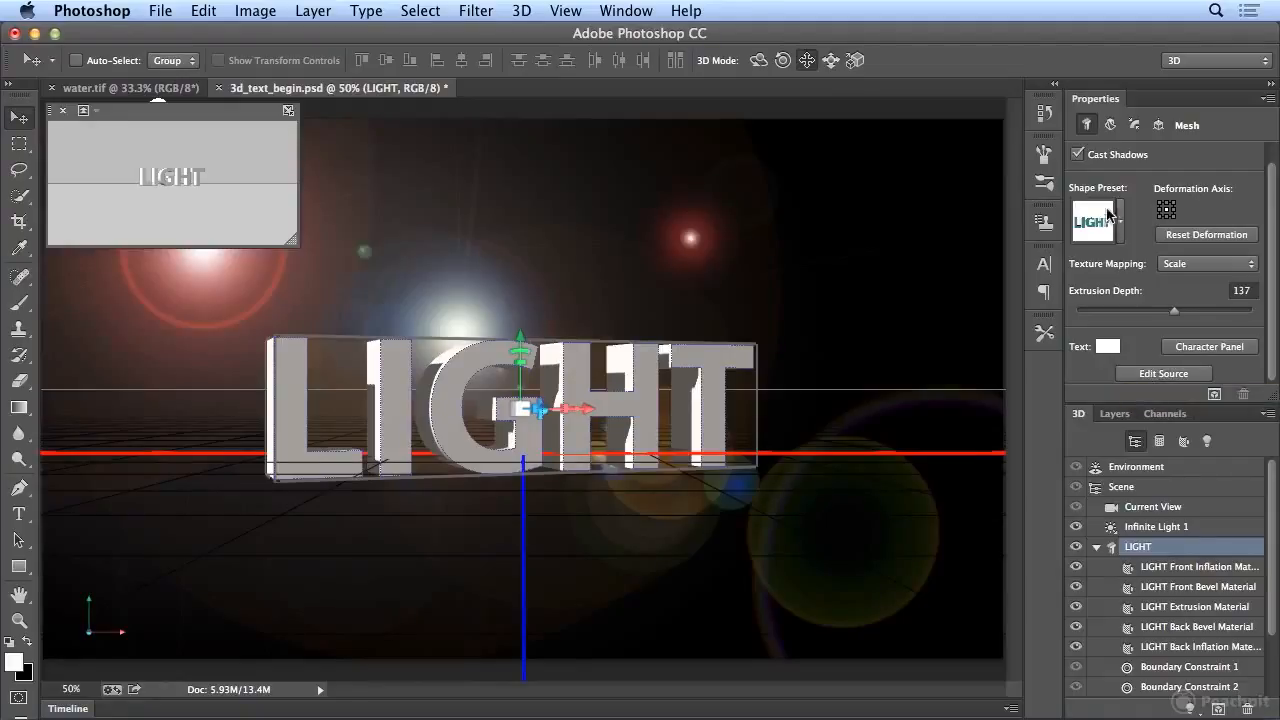
click(1110, 125)
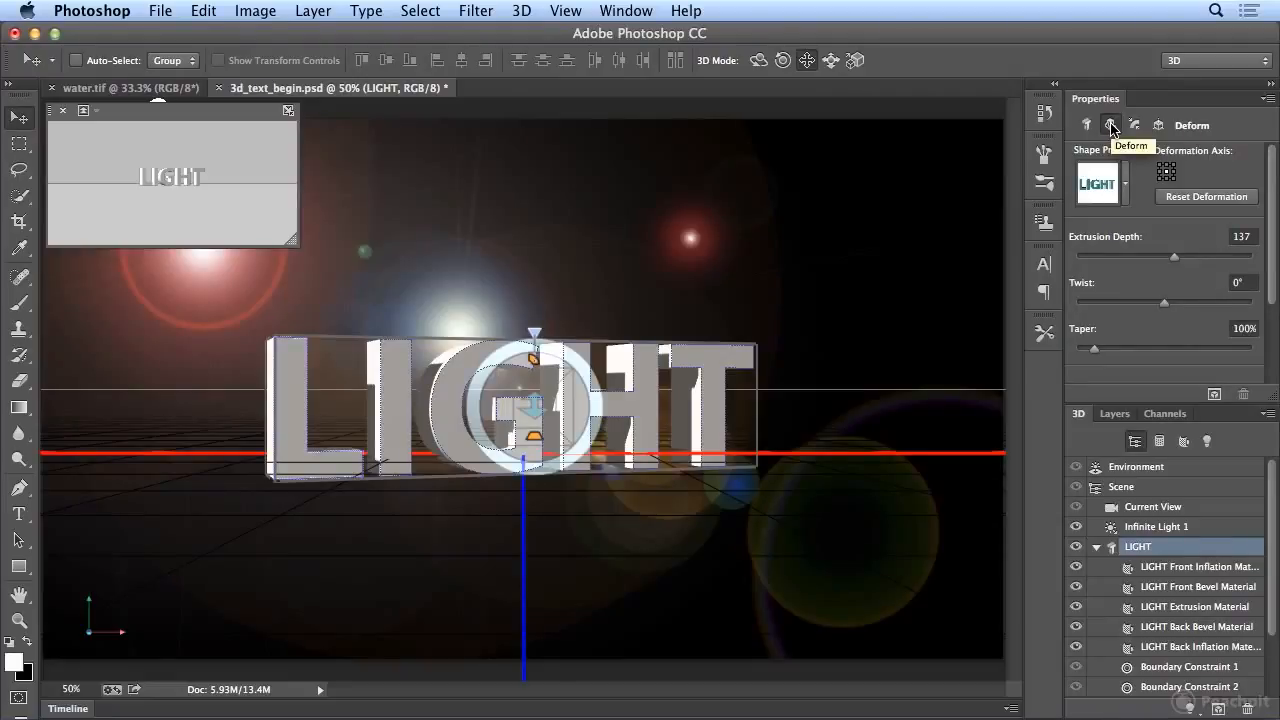
click(1125, 186)
click(1125, 186)
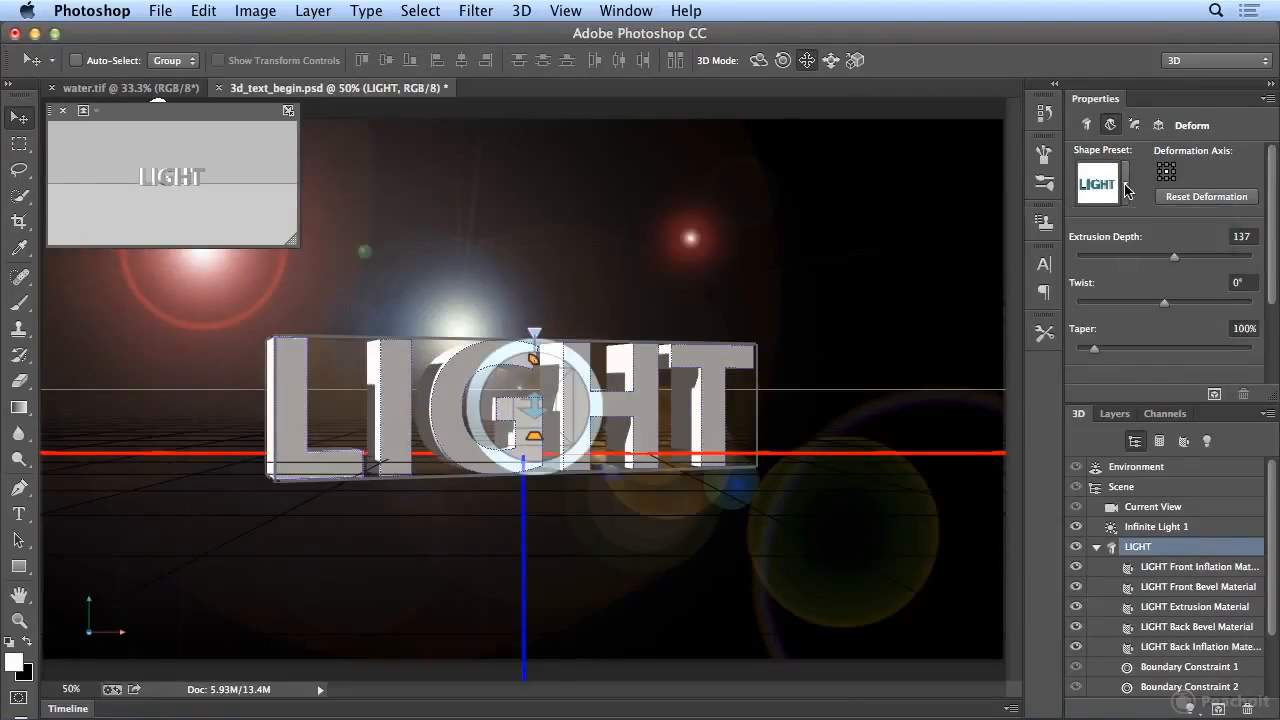
drag(1096, 349, 1096, 351)
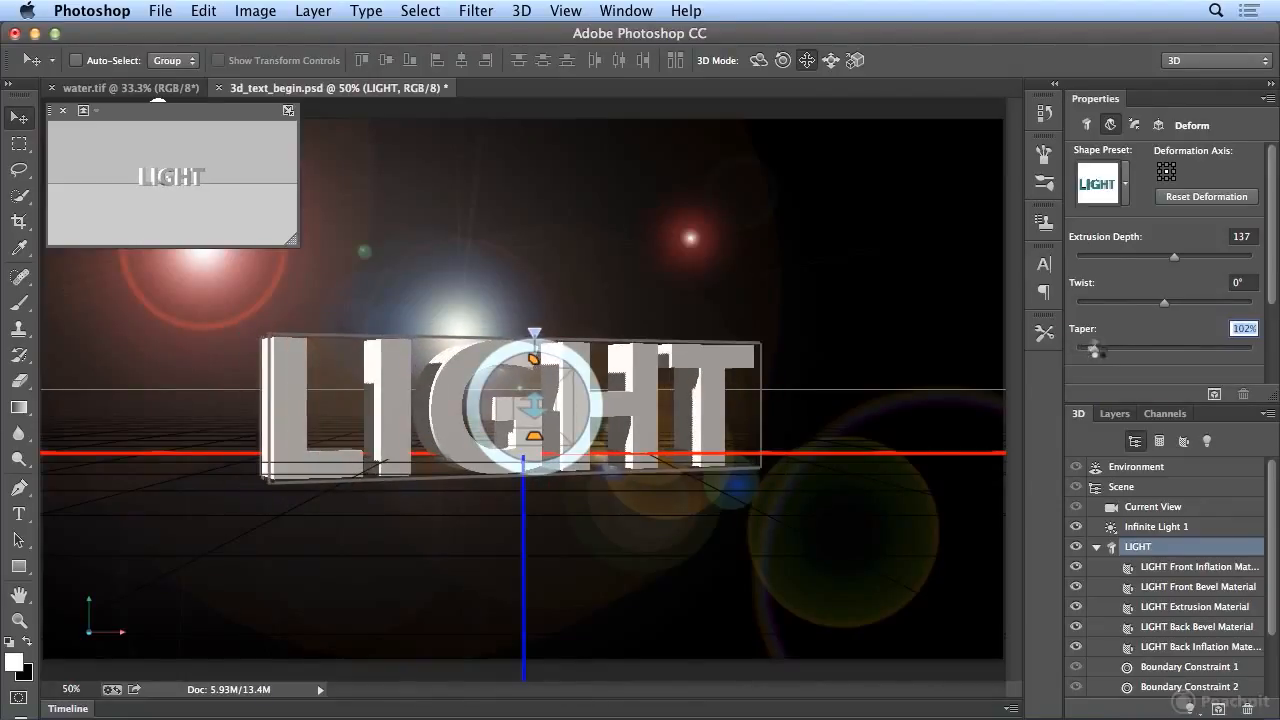
Step: Try a slight twist on the LIGHT mesh and set the twist back to 0°
mouse_move(1164, 302)
mouse_down()
mouse_move(1122, 303)
mouse_move(1161, 304)
mouse_up()
text(0)
key(Tab)
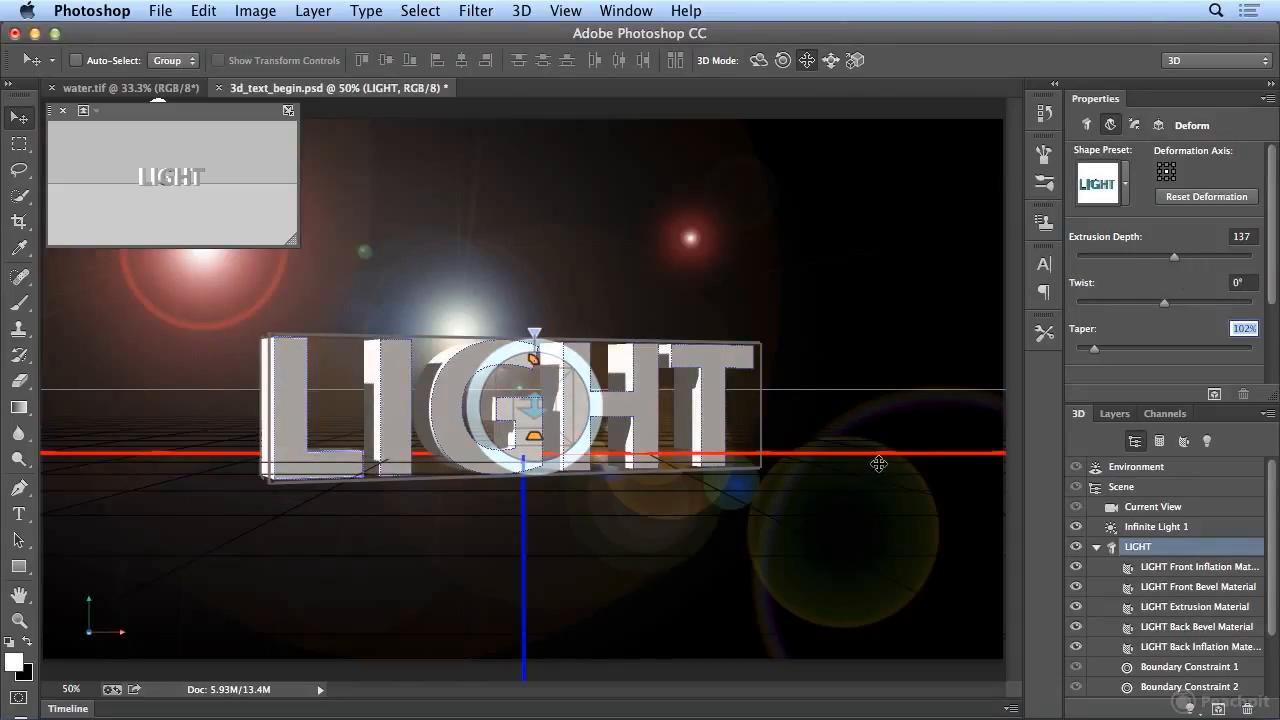
Step: Review the scene's meshes on their own, and filter the 3D list to materials with LIGHT Front Inflation Material selected
click(1160, 442)
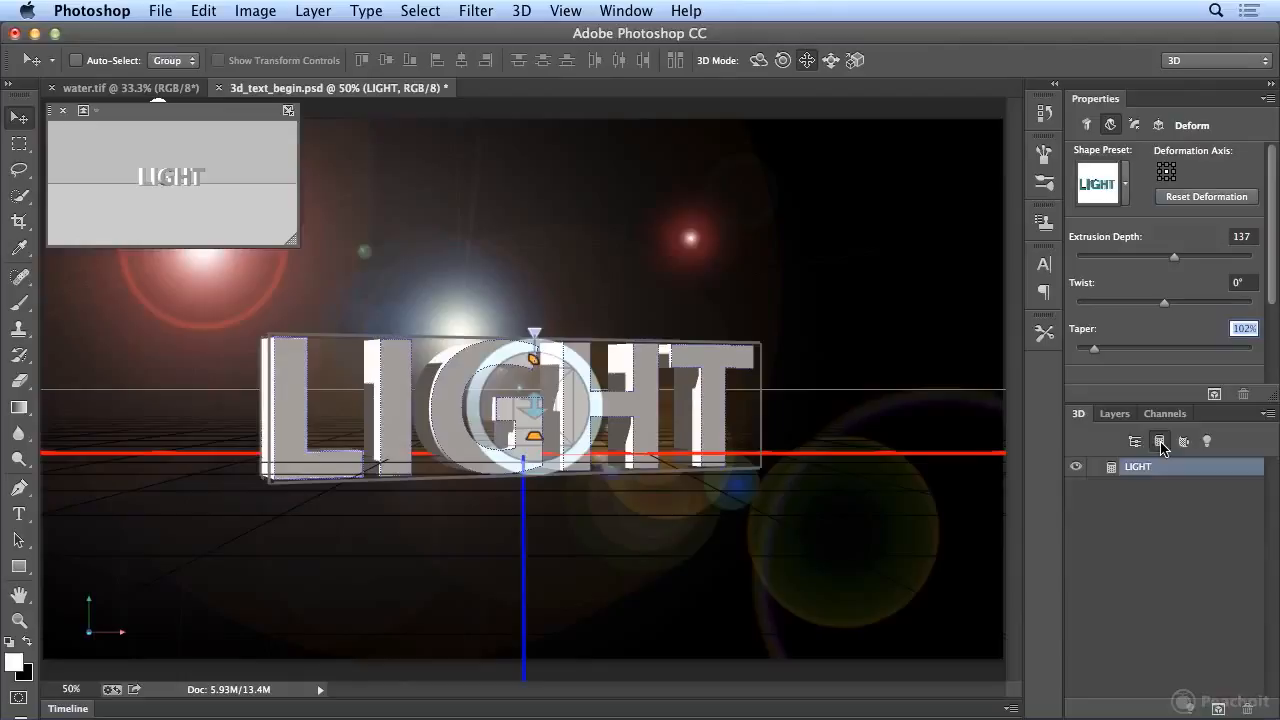
click(1148, 468)
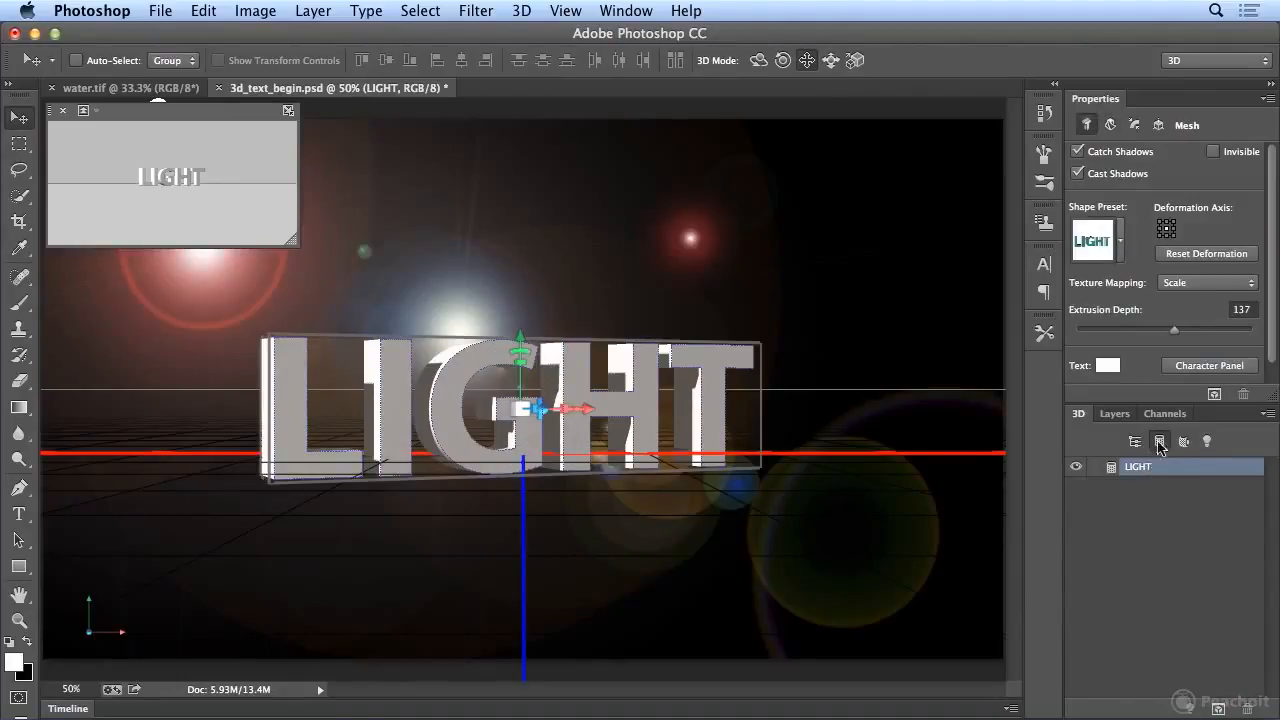
click(1163, 445)
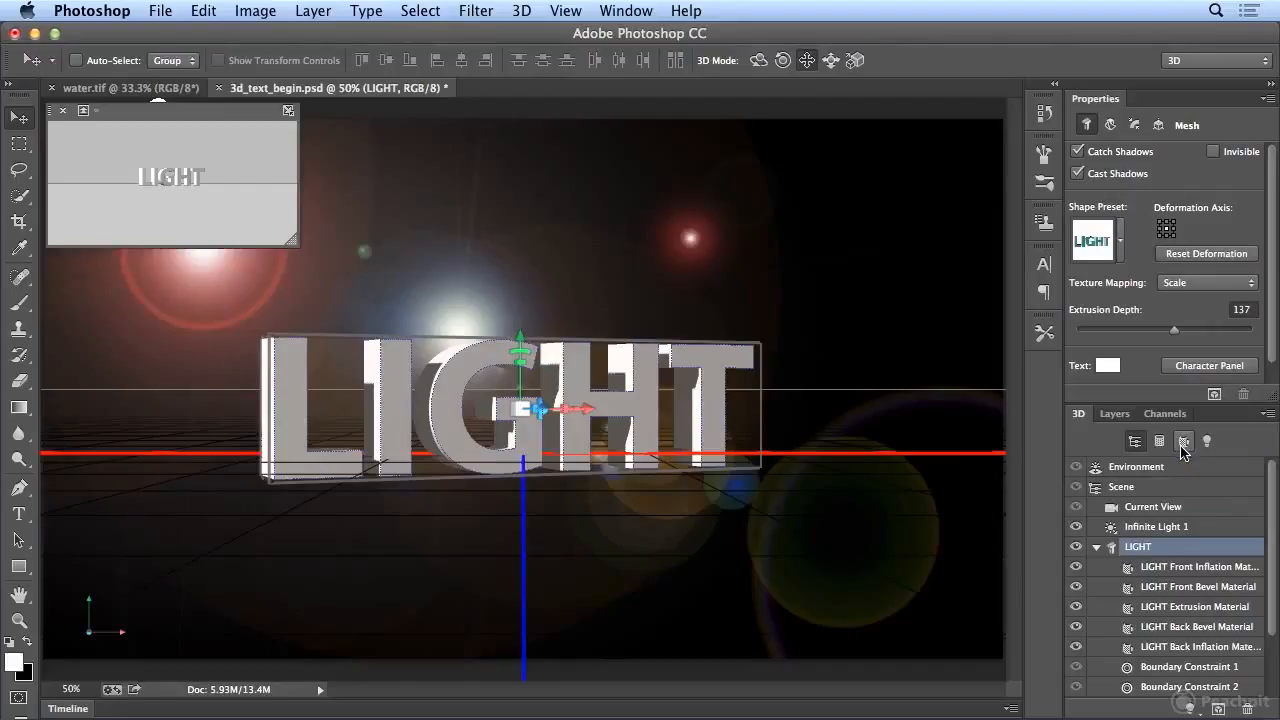
click(1183, 443)
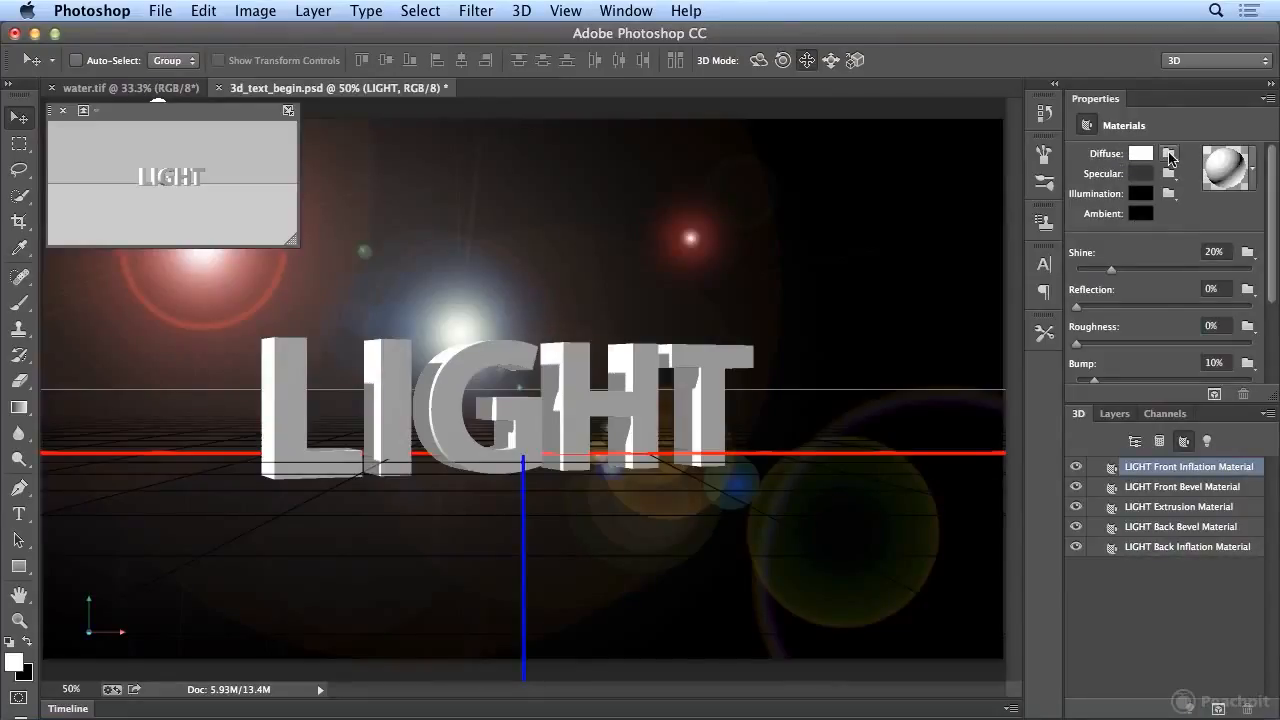
click(1169, 155)
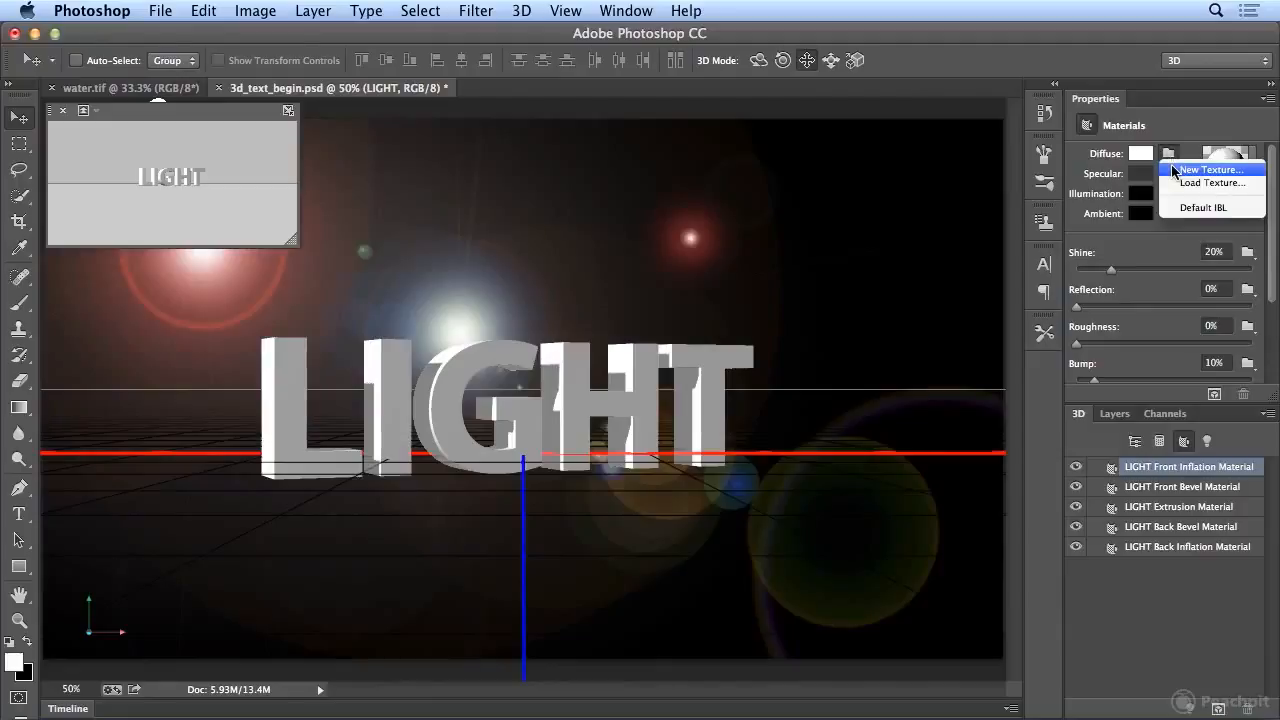
click(1210, 170)
click(845, 166)
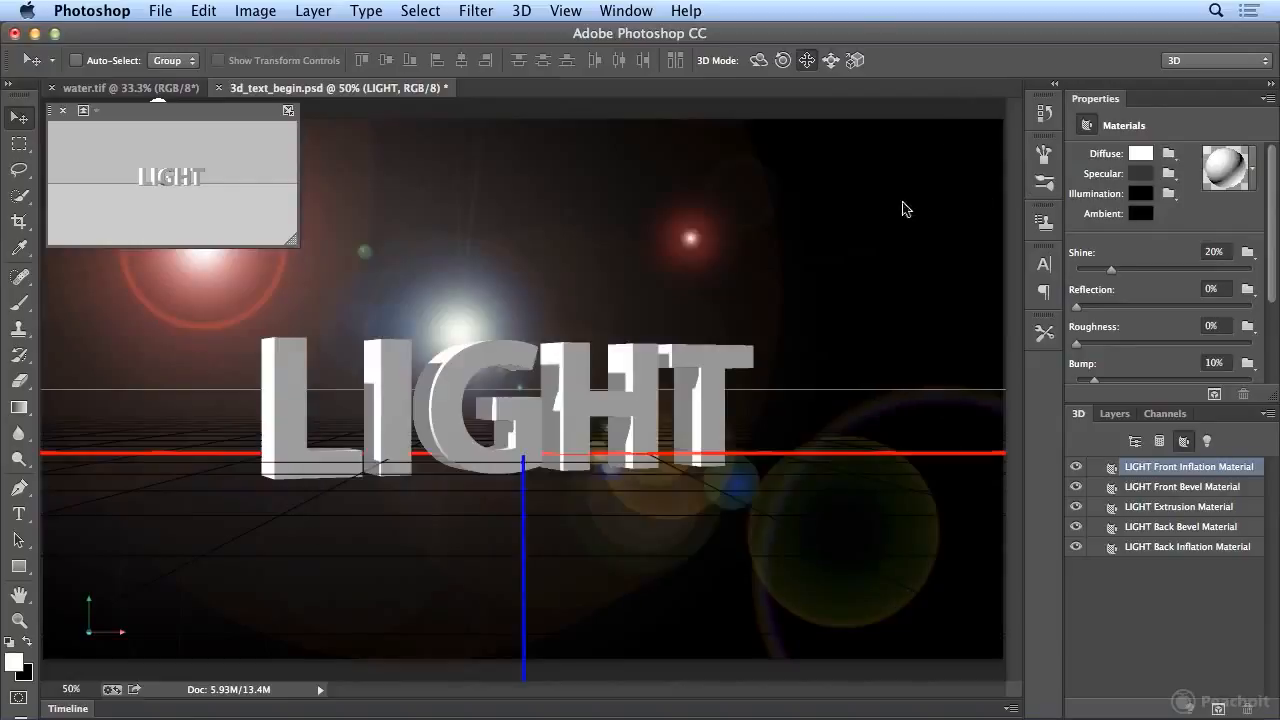
Step: Load water.tif as the diffuse texture of the LIGHT Front Inflation Material
click(1173, 156)
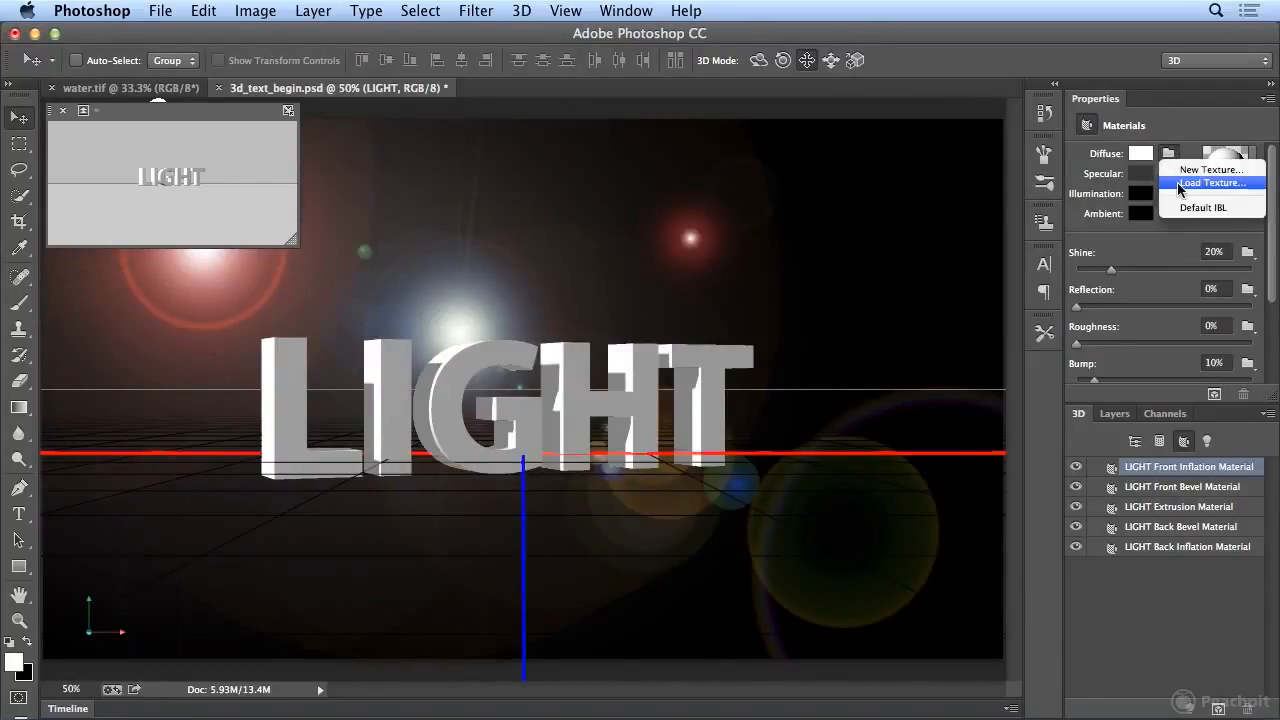
click(1177, 182)
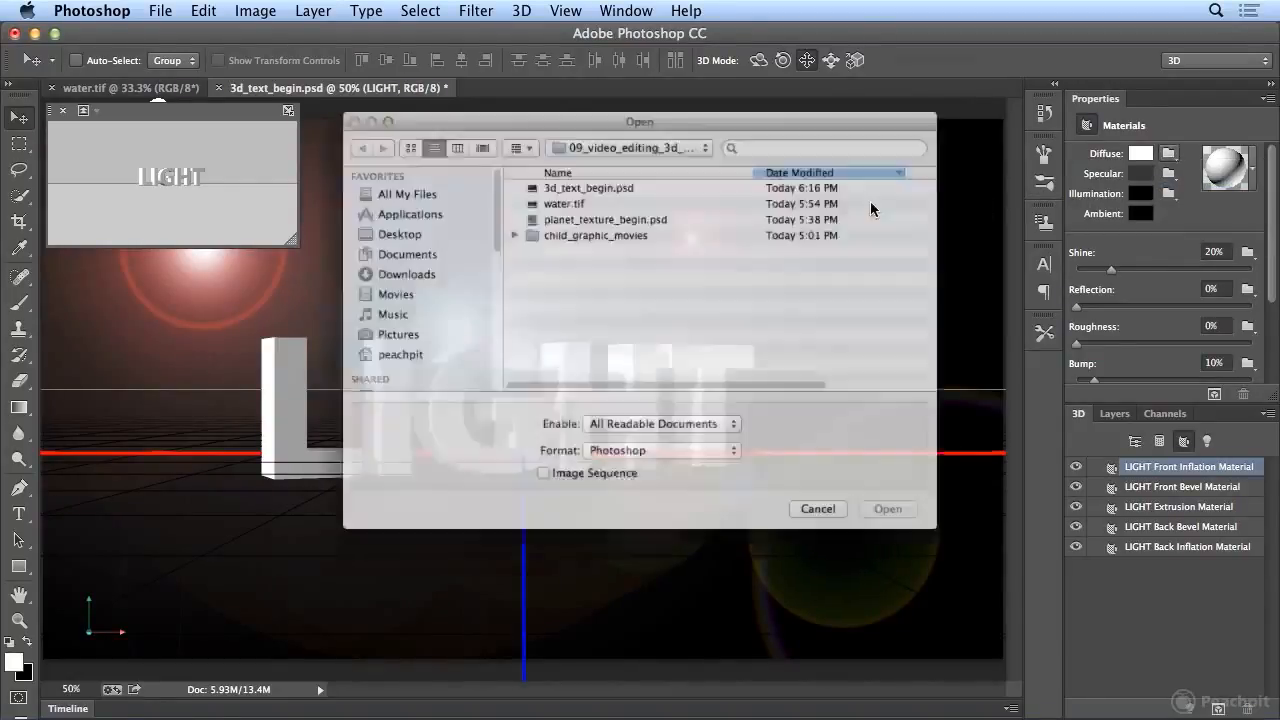
click(577, 182)
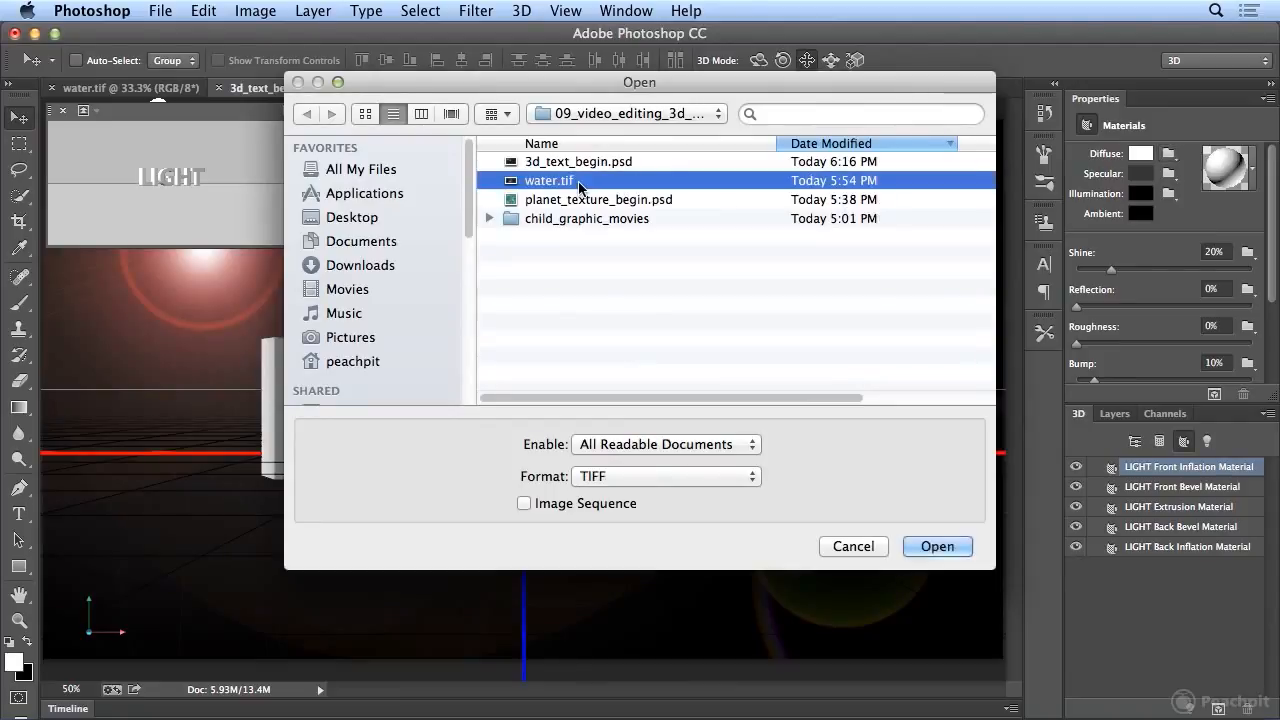
double_click(580, 181)
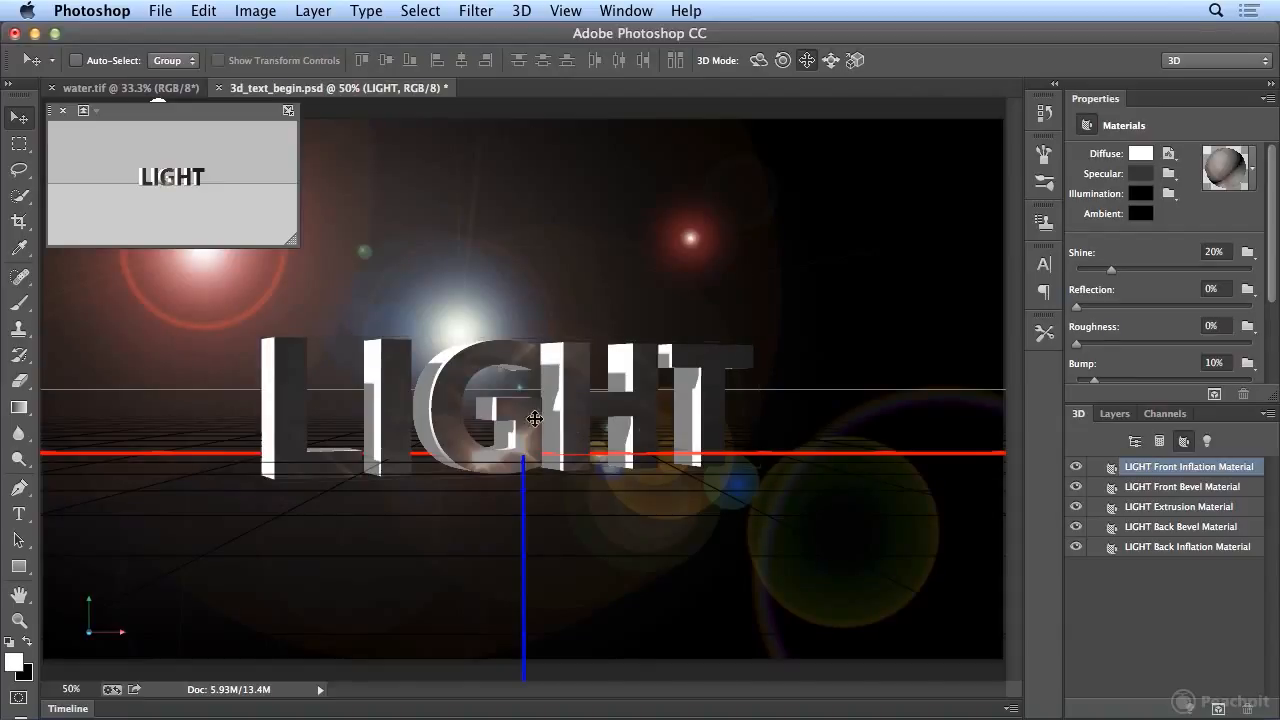
Step: Move the LIGHT mesh slightly along its X axis and review its deform, coordinate and mesh properties
click(541, 413)
drag(578, 410, 597, 410)
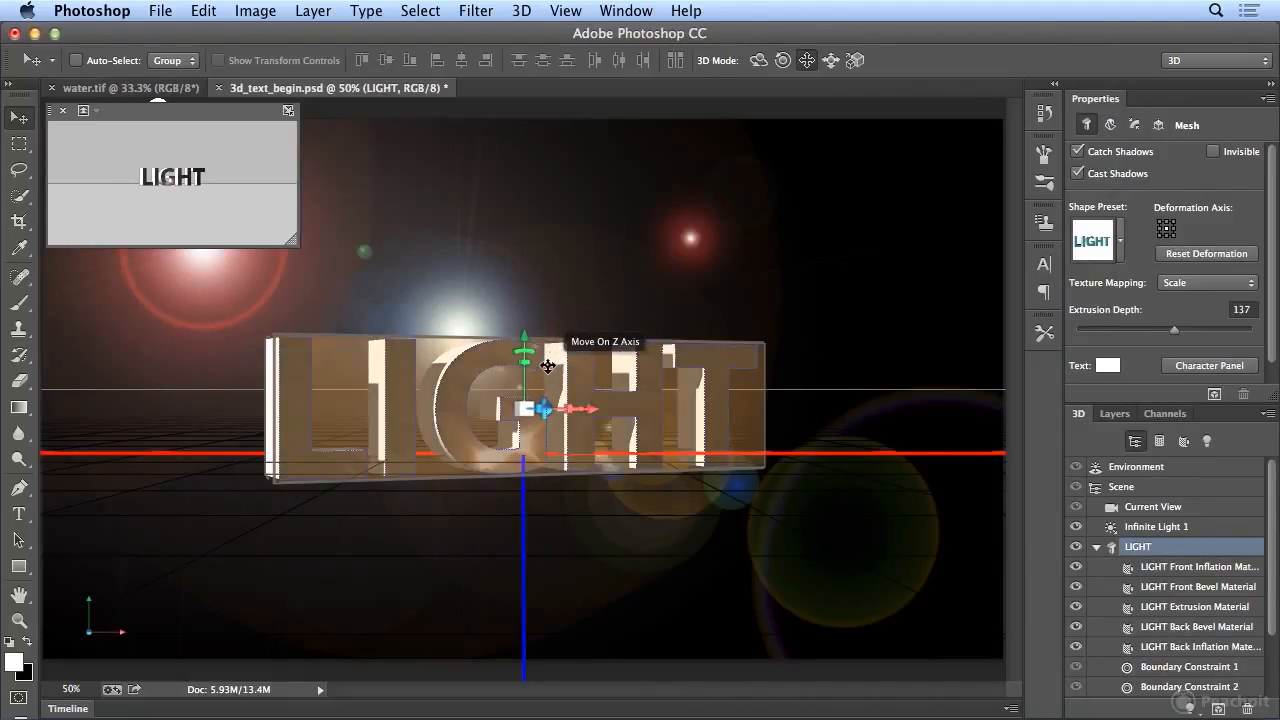
click(1110, 125)
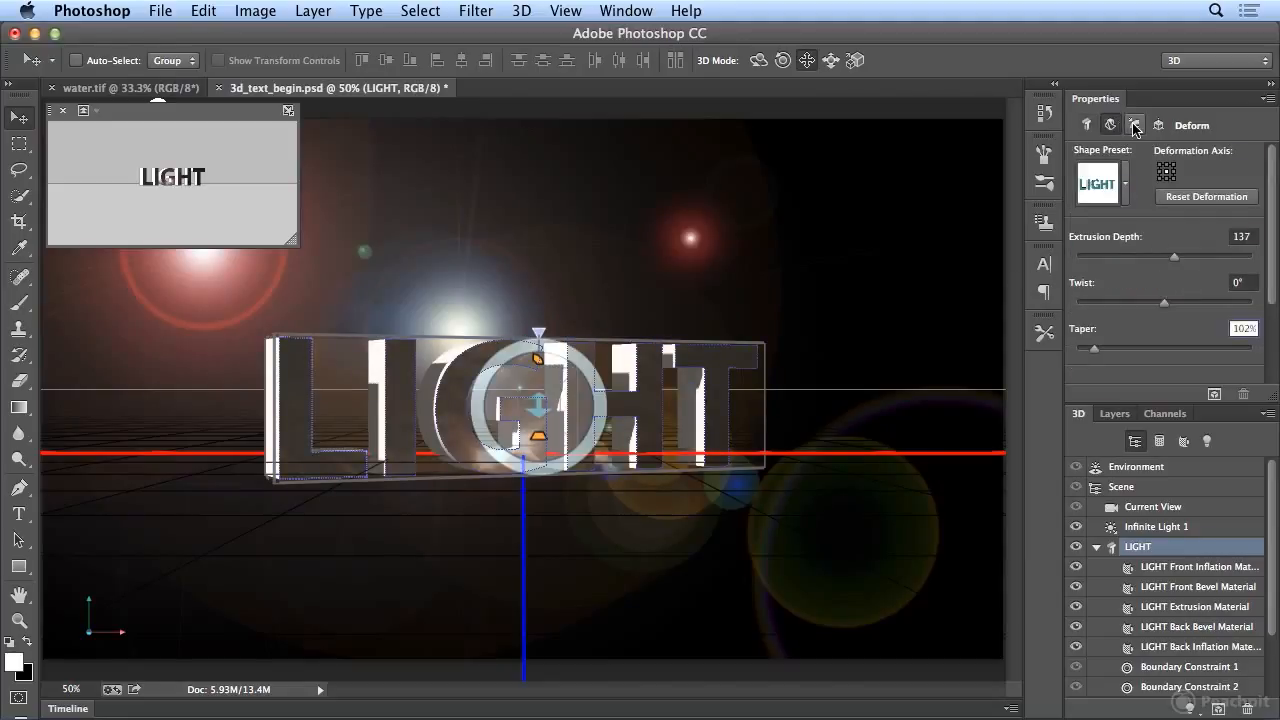
click(1157, 127)
click(1157, 127)
click(1086, 125)
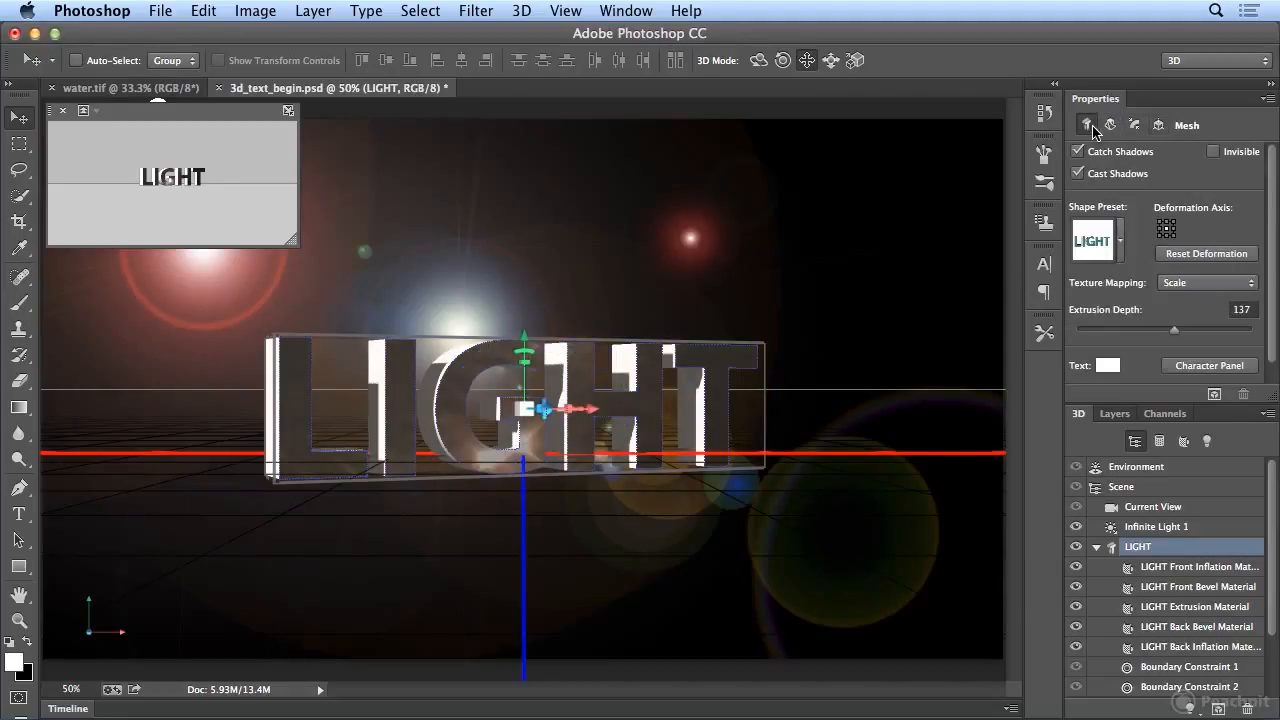